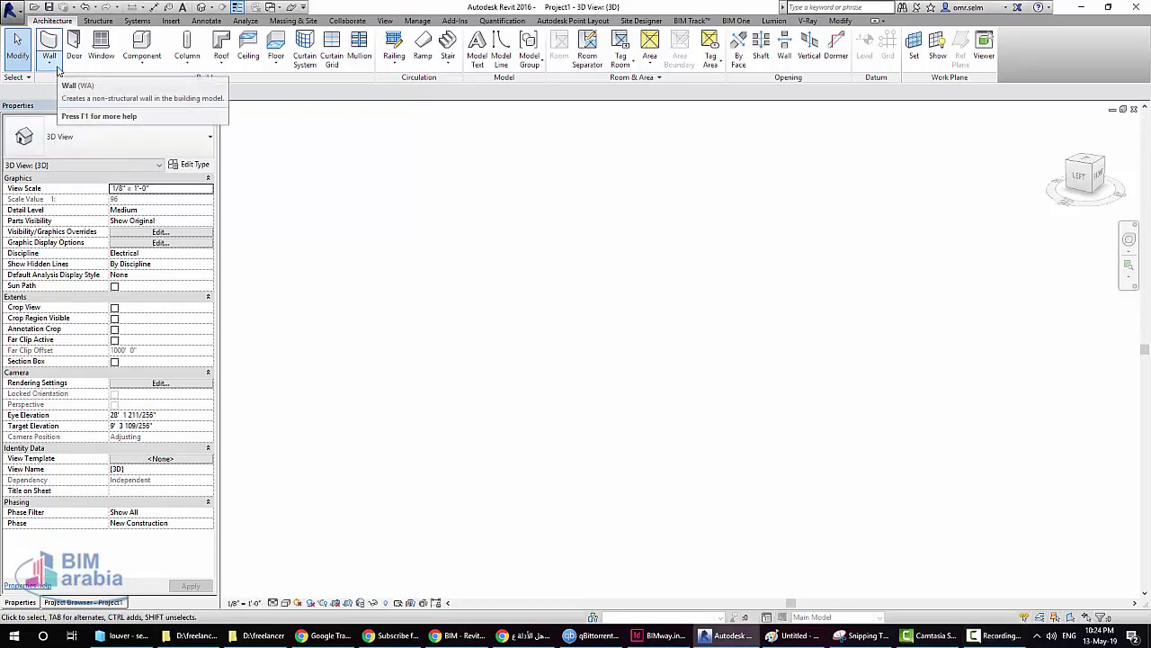
# Draw one straight Curtain Wall 1 wall, 20' 0" high, between two points in the 3D view
pyautogui.click(50, 63)
pyautogui.click(36, 79)
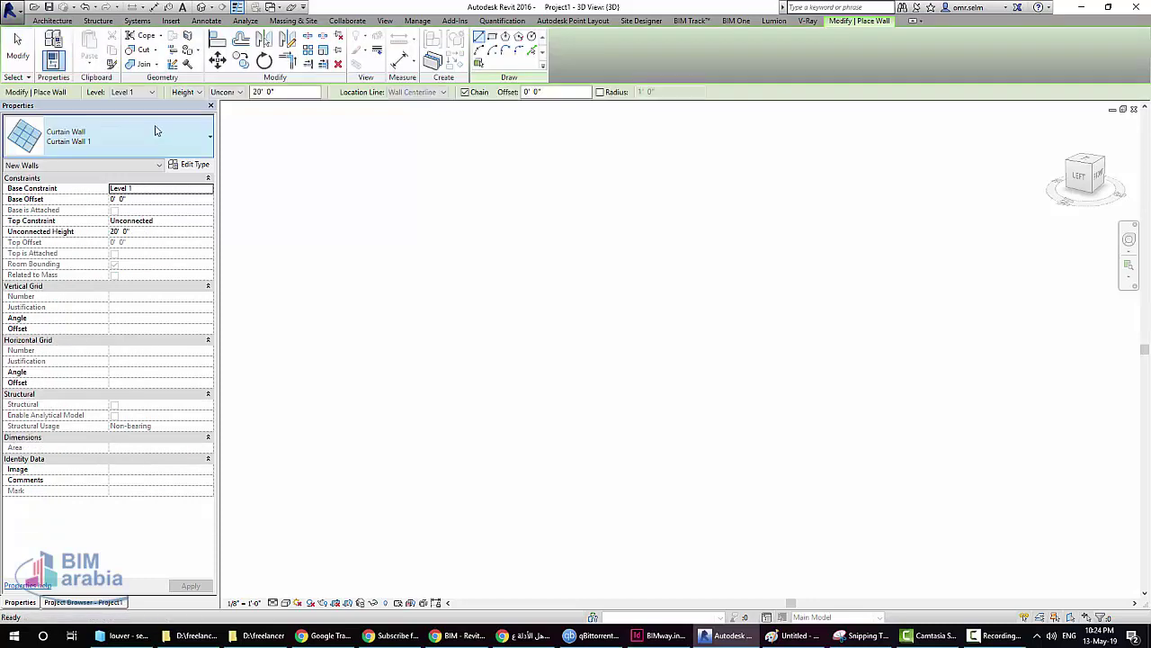
pyautogui.click(155, 130)
pyautogui.click(180, 360)
pyautogui.click(350, 292)
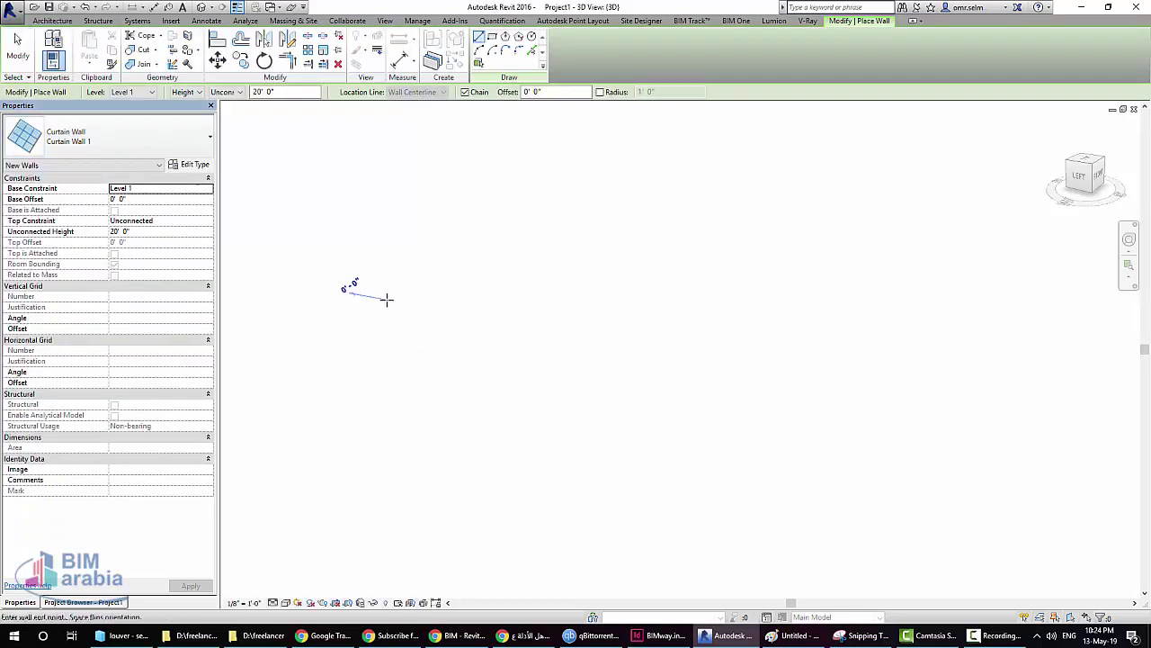
pyautogui.click(973, 385)
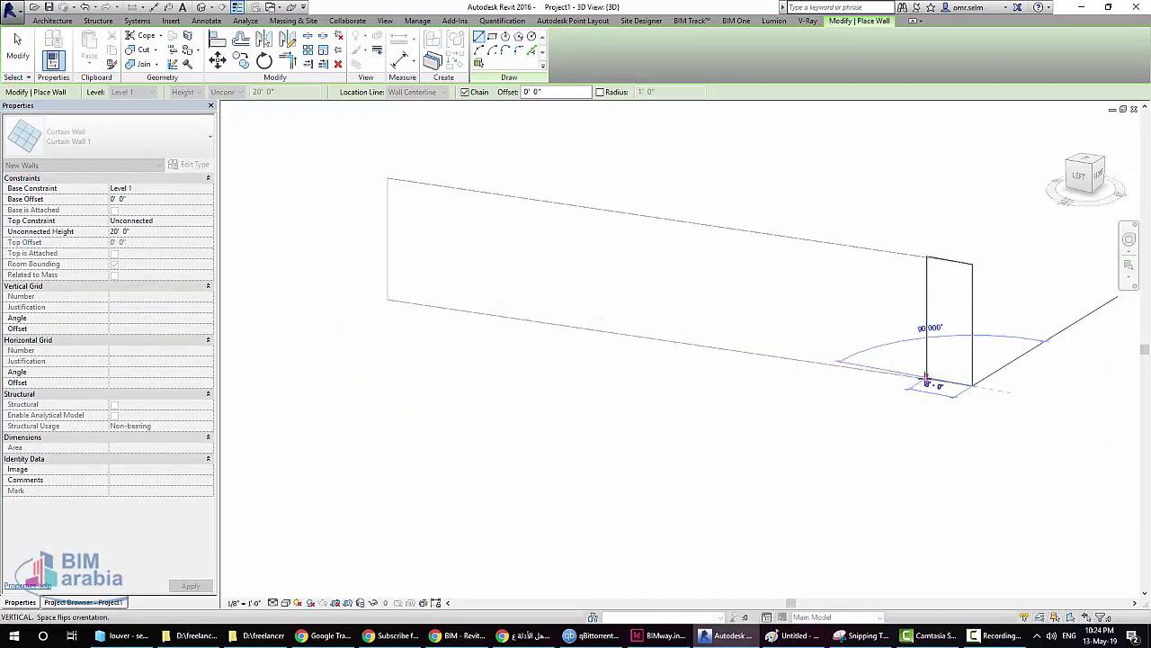
pyautogui.press('Escape')
pyautogui.press('Escape')
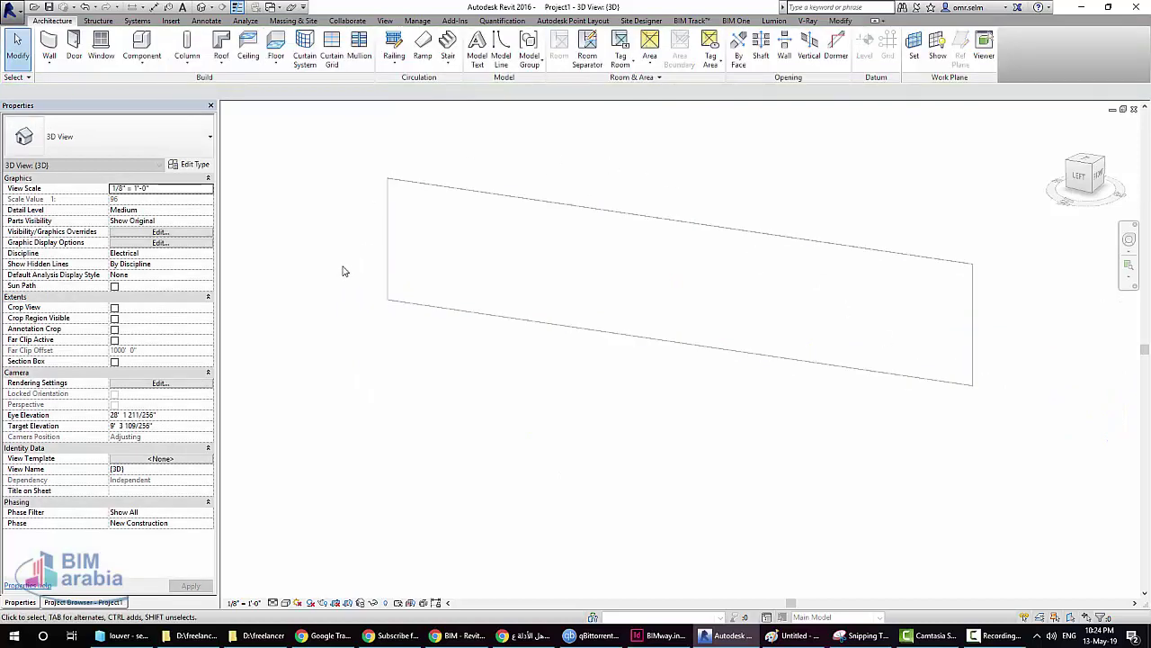
# Set the 3D view to the Architectural discipline and Consistent Colors style, then show the Project Browser
pyautogui.click(209, 255)
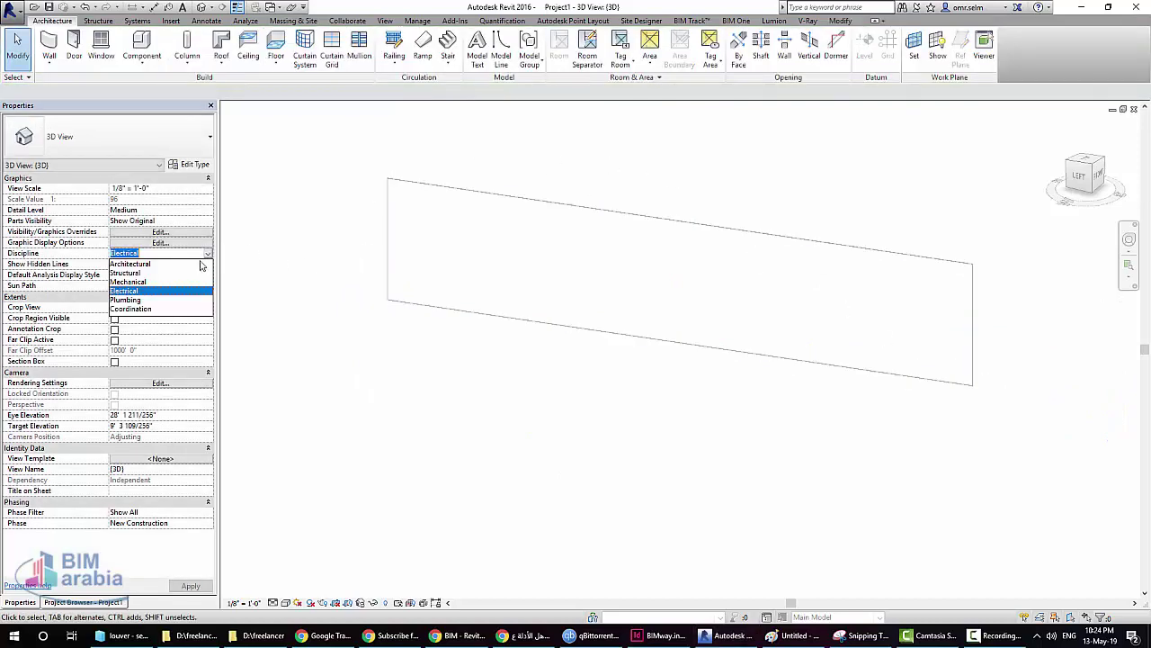
pyautogui.click(140, 264)
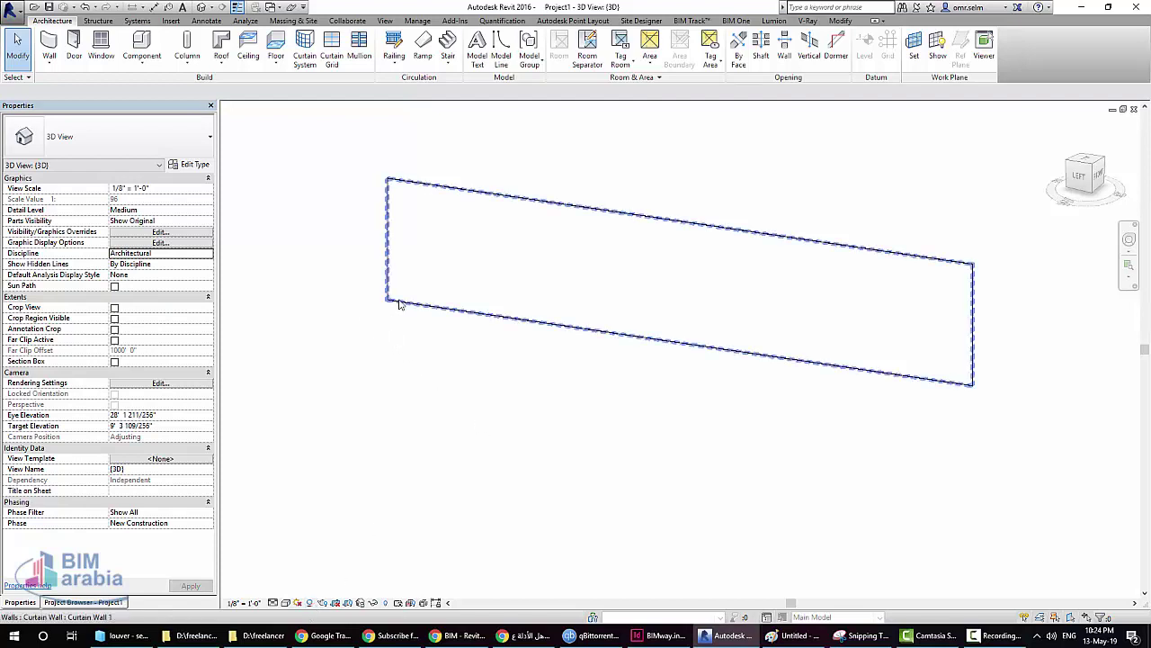
pyautogui.moveTo(390, 326)
pyautogui.keyDown('shift'); pyautogui.mouseDown(button='middle')
pyautogui.moveTo(674, 393)
pyautogui.moveTo(473, 355)
pyautogui.mouseUp(button='middle'); pyautogui.keyUp('shift')
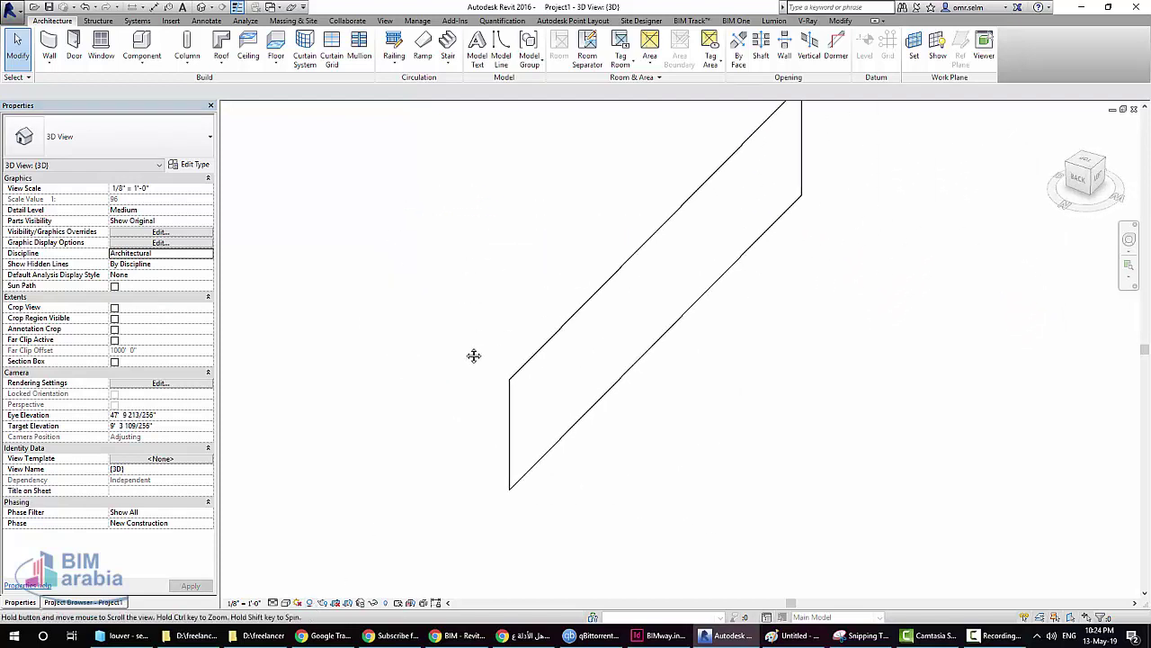
pyautogui.click(297, 603)
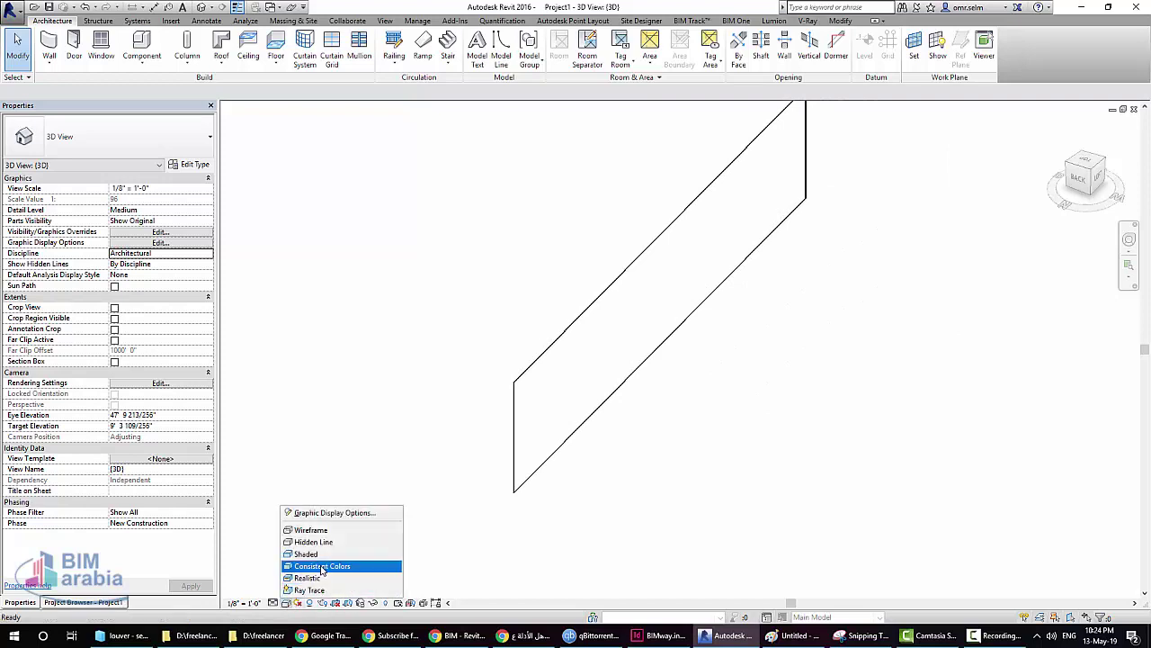
pyautogui.click(322, 566)
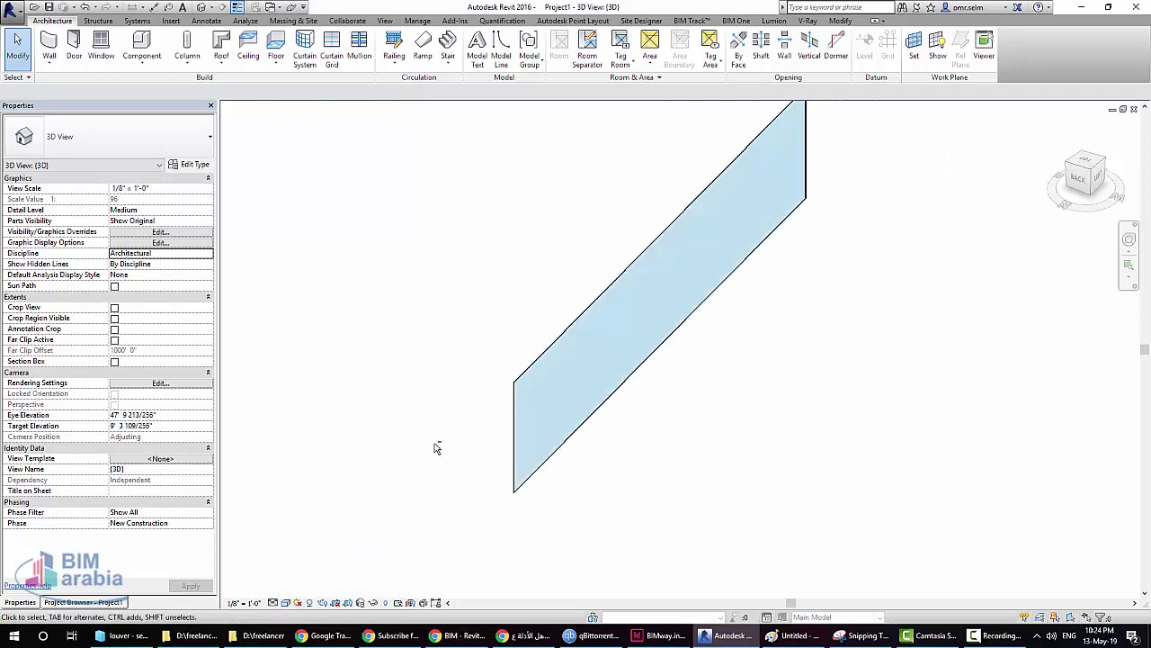
pyautogui.moveTo(434, 447)
pyautogui.keyDown('shift'); pyautogui.mouseDown(button='middle')
pyautogui.moveTo(527, 390)
pyautogui.moveTo(478, 344)
pyautogui.moveTo(585, 327)
pyautogui.moveTo(538, 435)
pyautogui.mouseUp(button='middle'); pyautogui.keyUp('shift')
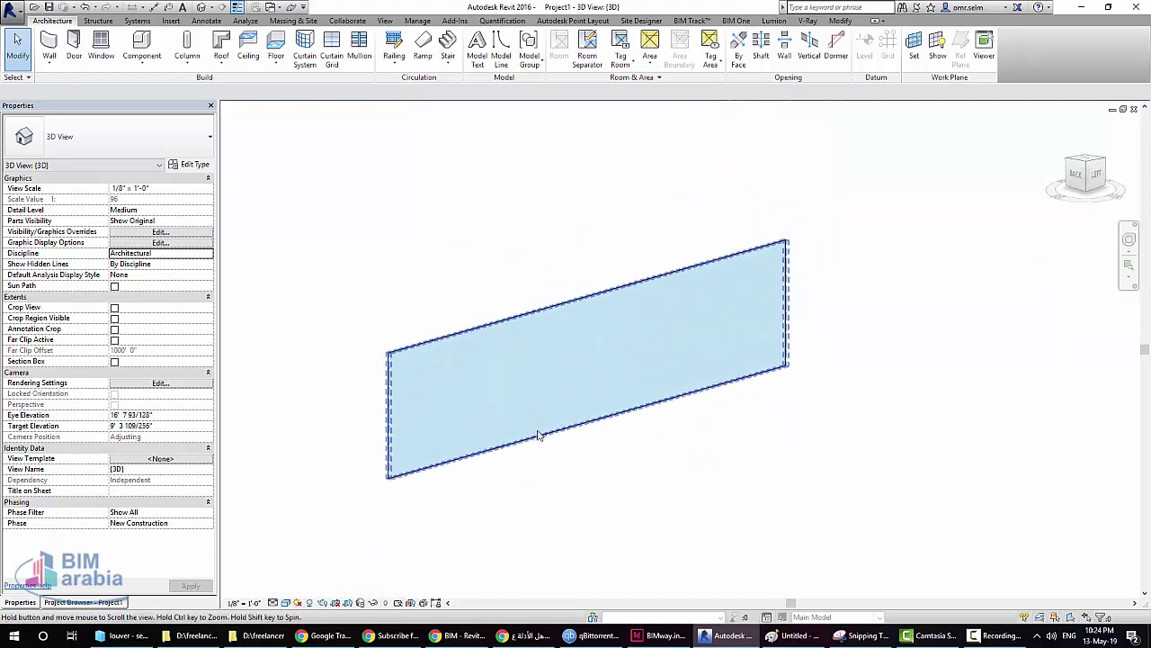
pyautogui.click(124, 603)
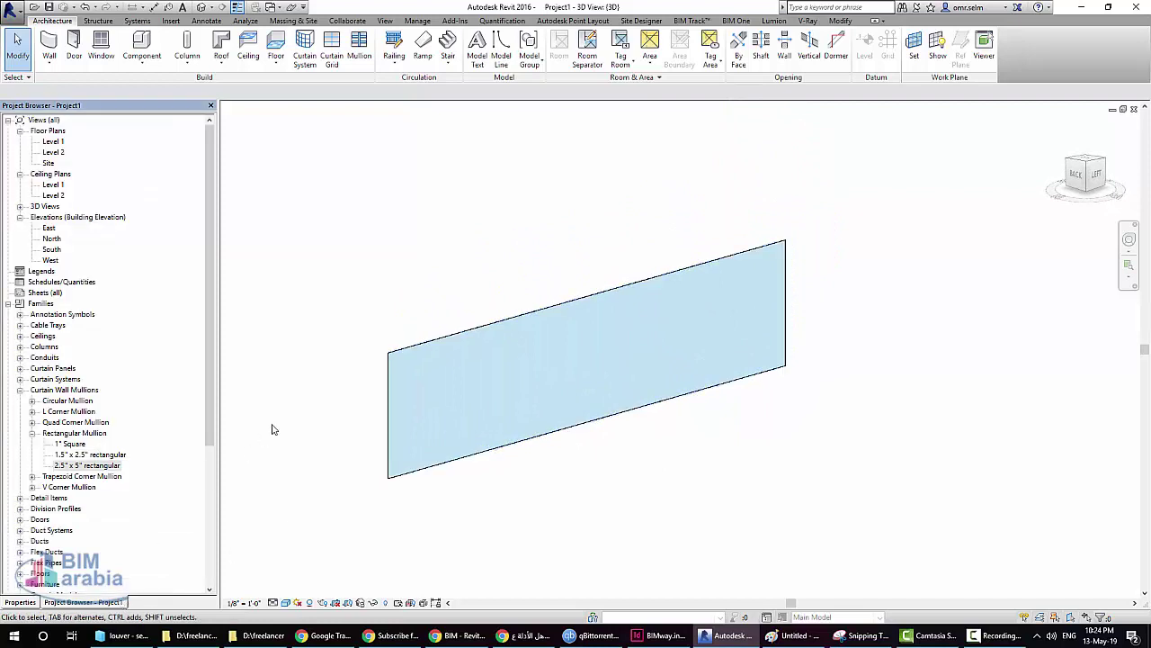
# Duplicate the 2.5" x 5" rectangular mullion type as LOUVER and open its Type Properties
pyautogui.click(61, 392)
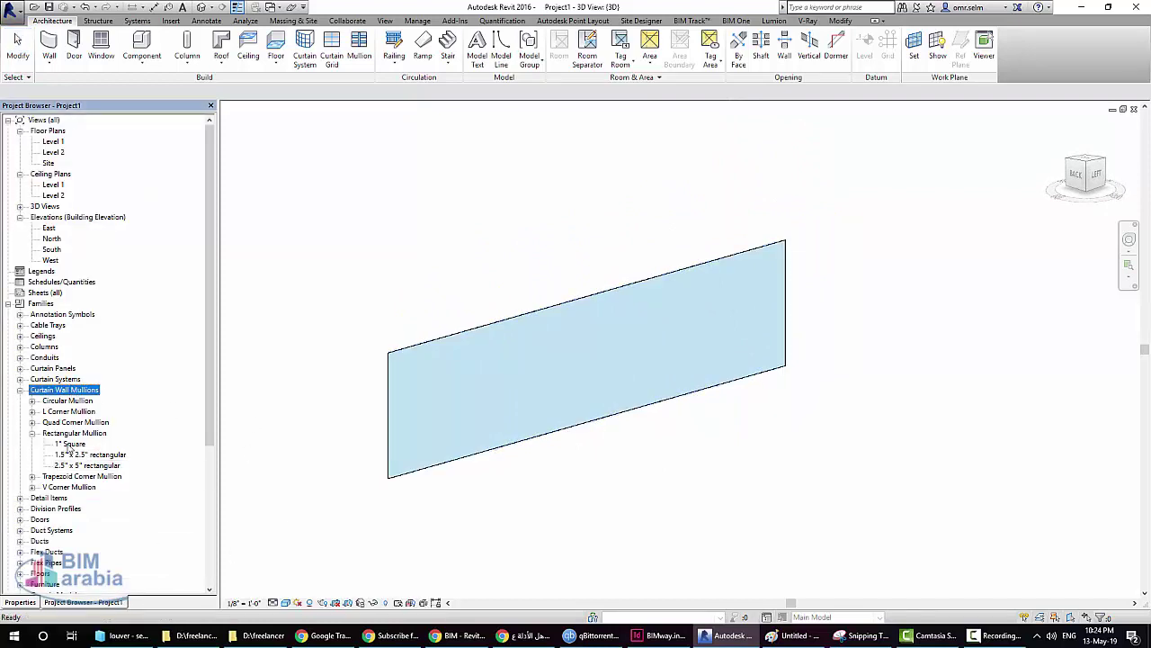
pyautogui.rightClick(76, 464)
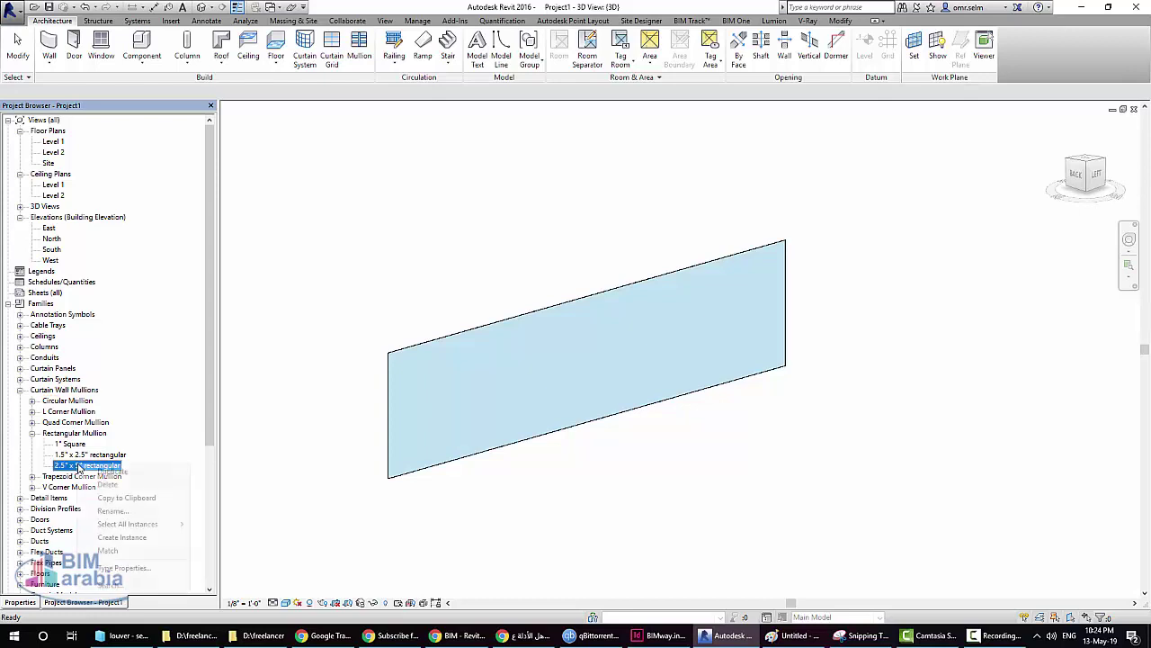
pyautogui.click(106, 470)
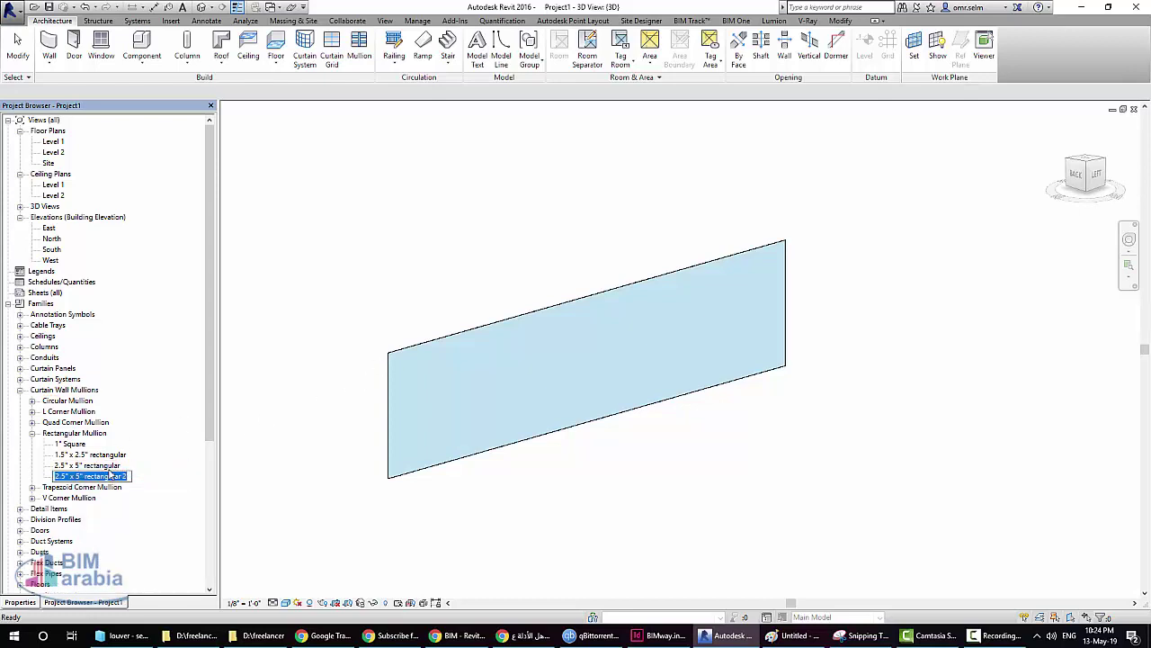
pyautogui.write('LC')
pyautogui.press('Return')
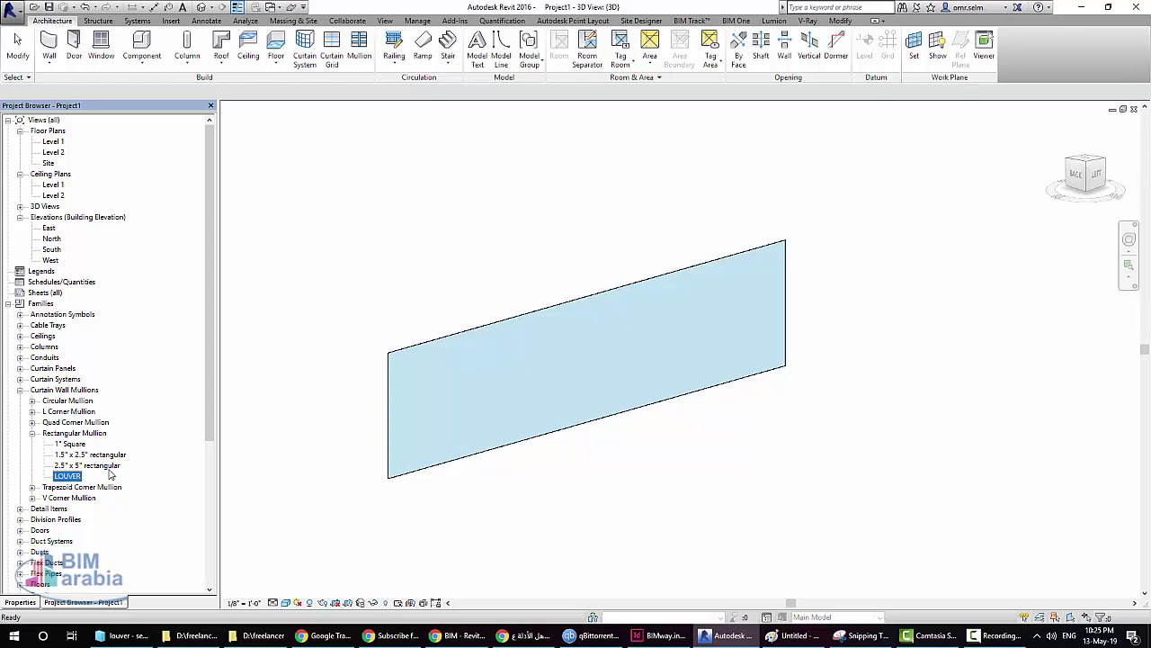
pyautogui.rightClick(74, 478)
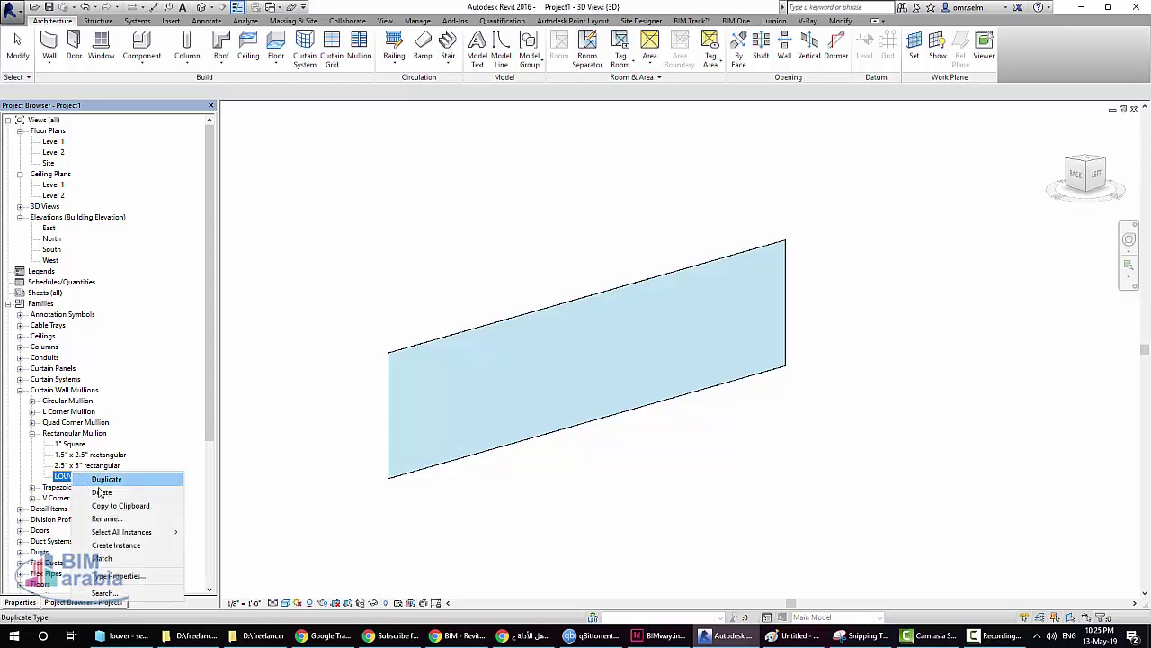
pyautogui.click(108, 578)
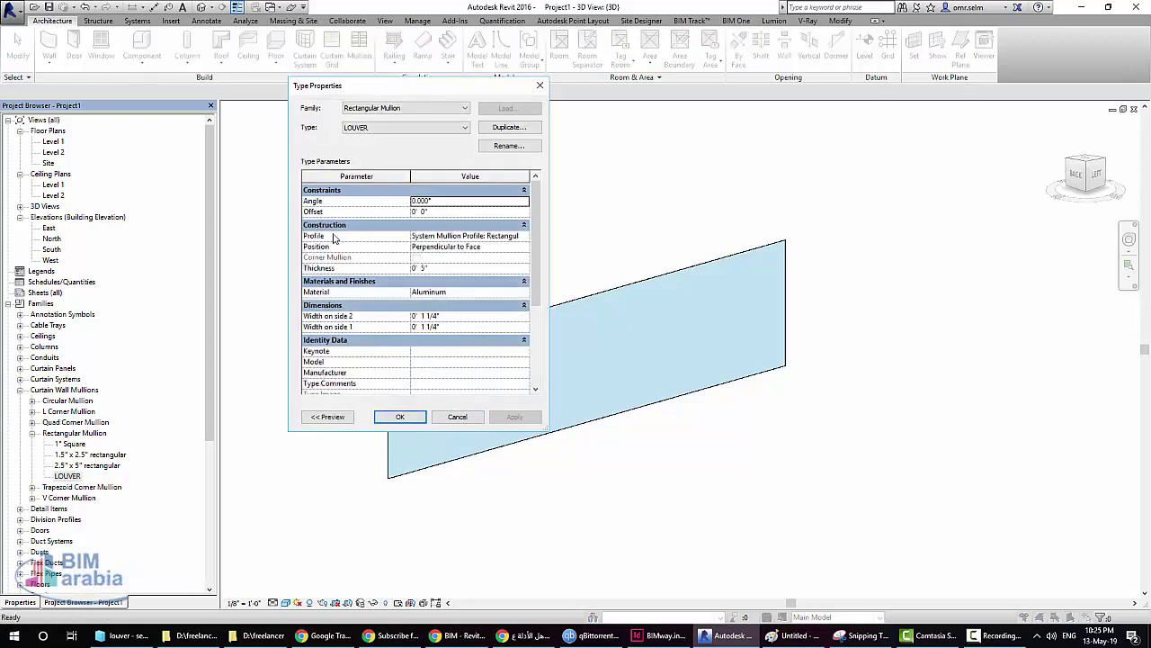
# Give LOUVER a 35° angle, Rectangular profile, 9" thickness and aluminum material, then confirm
pyautogui.click(487, 199)
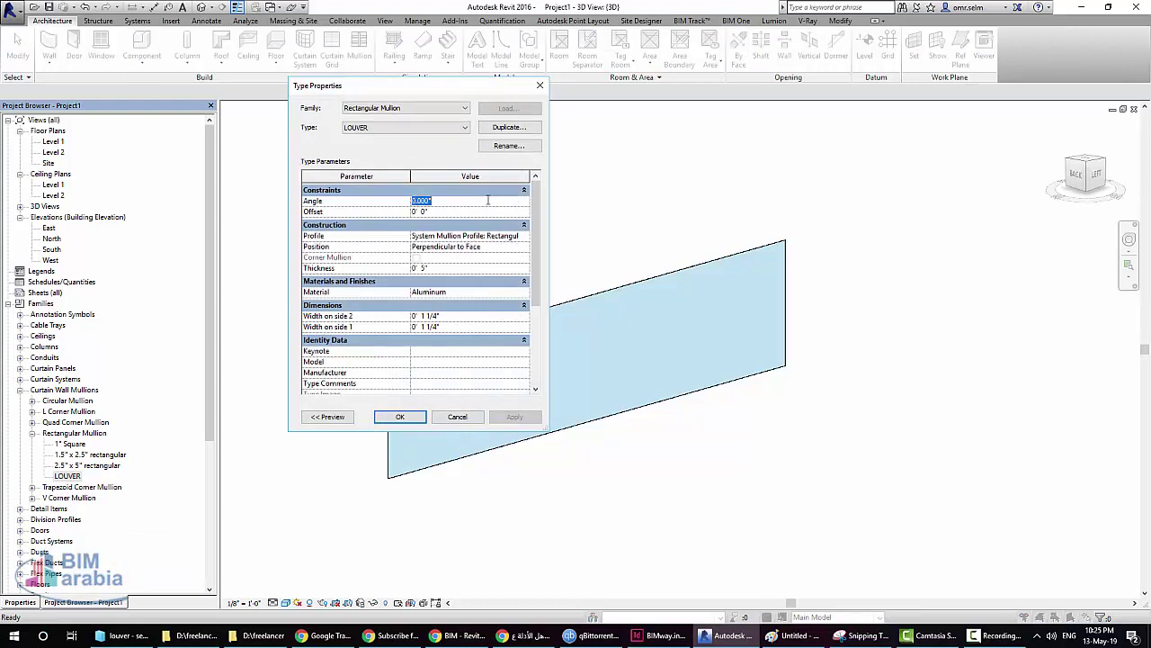
pyautogui.write('35')
pyautogui.press('Return')
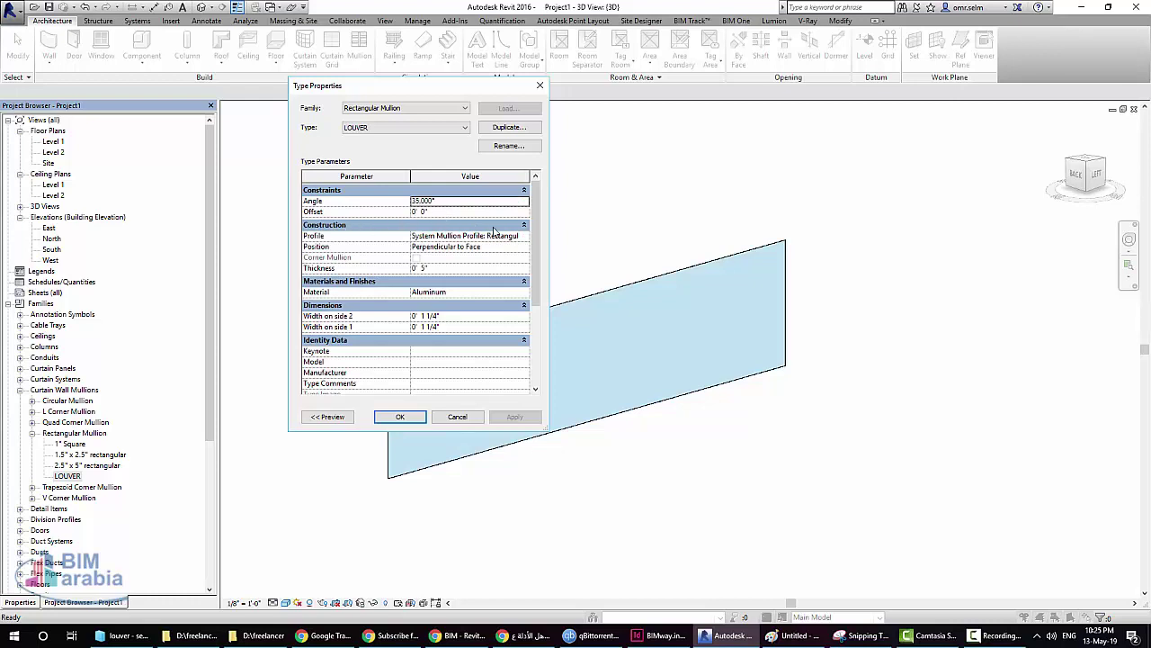
pyautogui.click(525, 235)
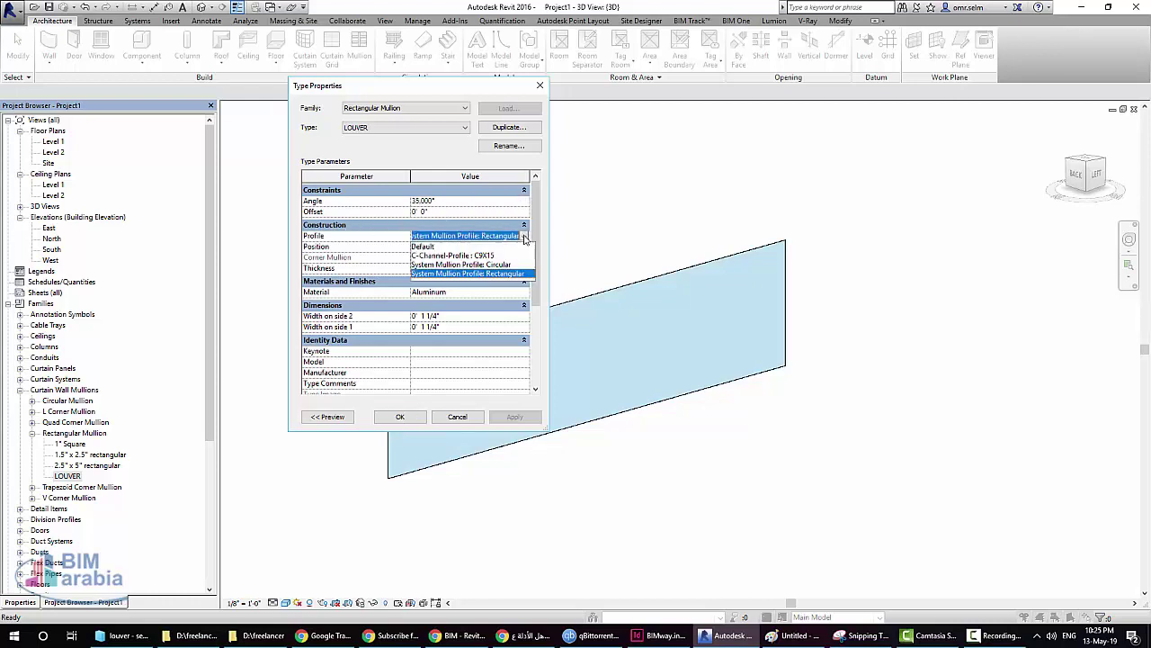
pyautogui.click(477, 257)
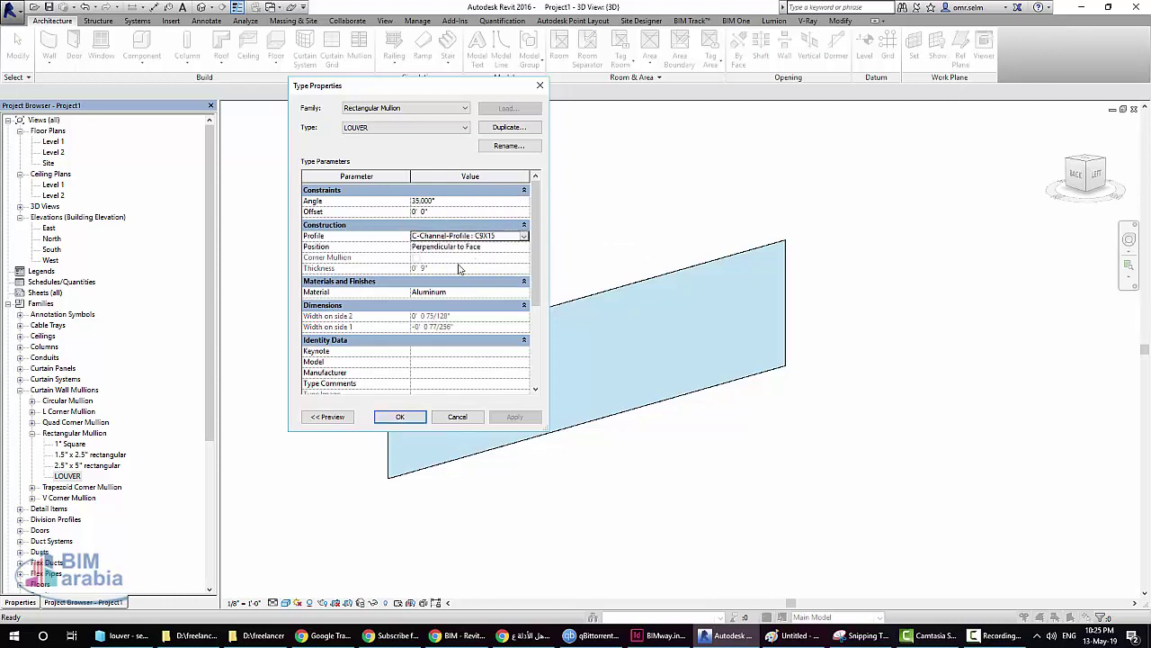
pyautogui.click(524, 236)
pyautogui.click(458, 275)
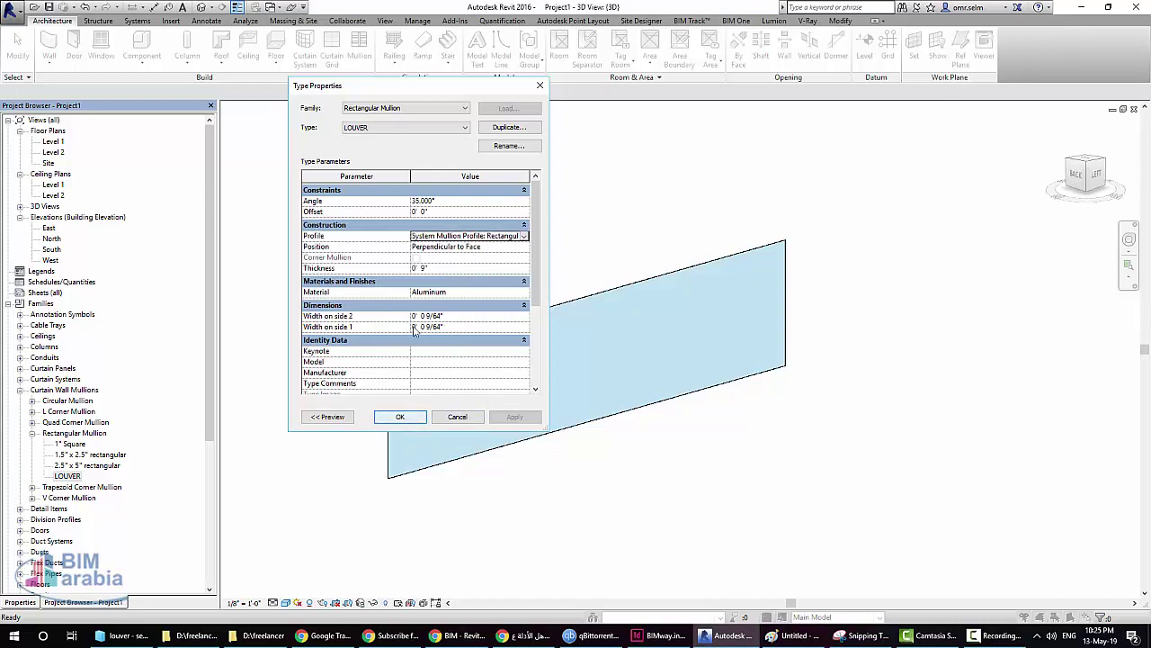
pyautogui.click(464, 293)
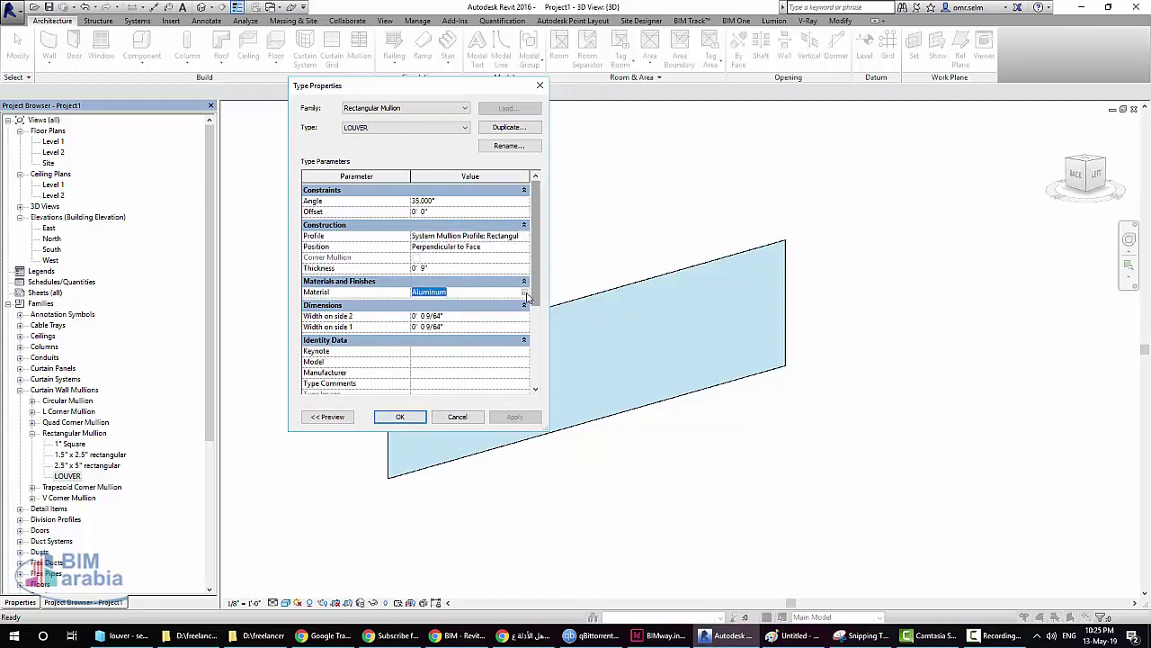
pyautogui.click(398, 417)
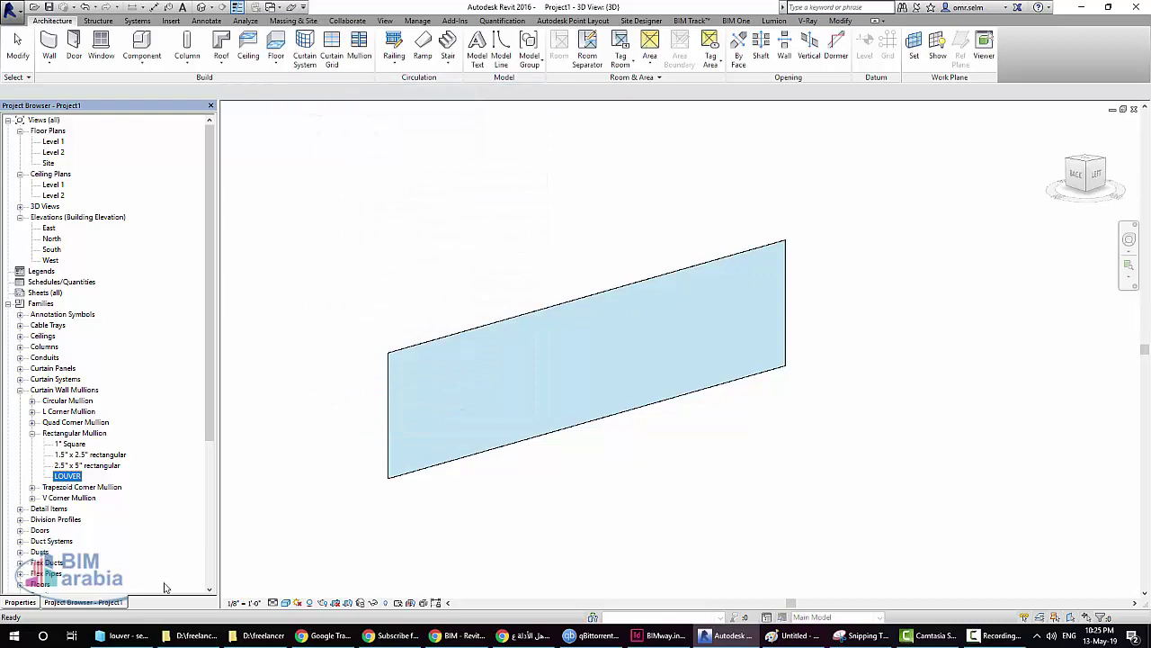
# Set the curtain wall's horizontal grid layout to Fixed Distance with 1' 0" spacing
pyautogui.click(21, 601)
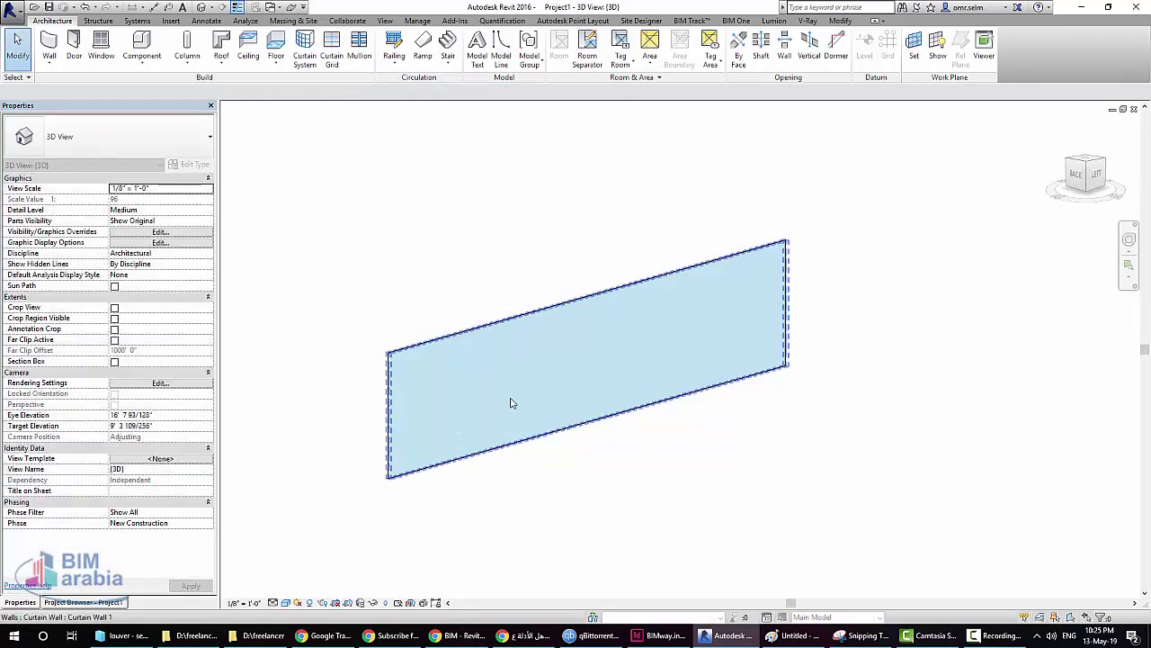
pyautogui.click(592, 360)
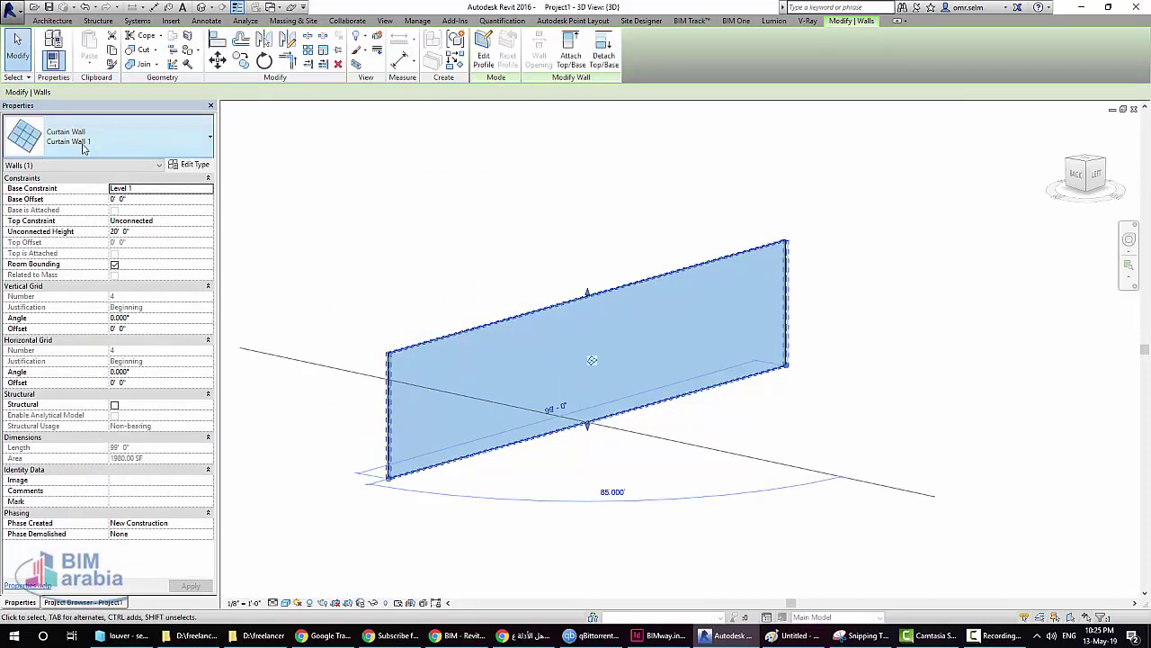
pyautogui.click(196, 165)
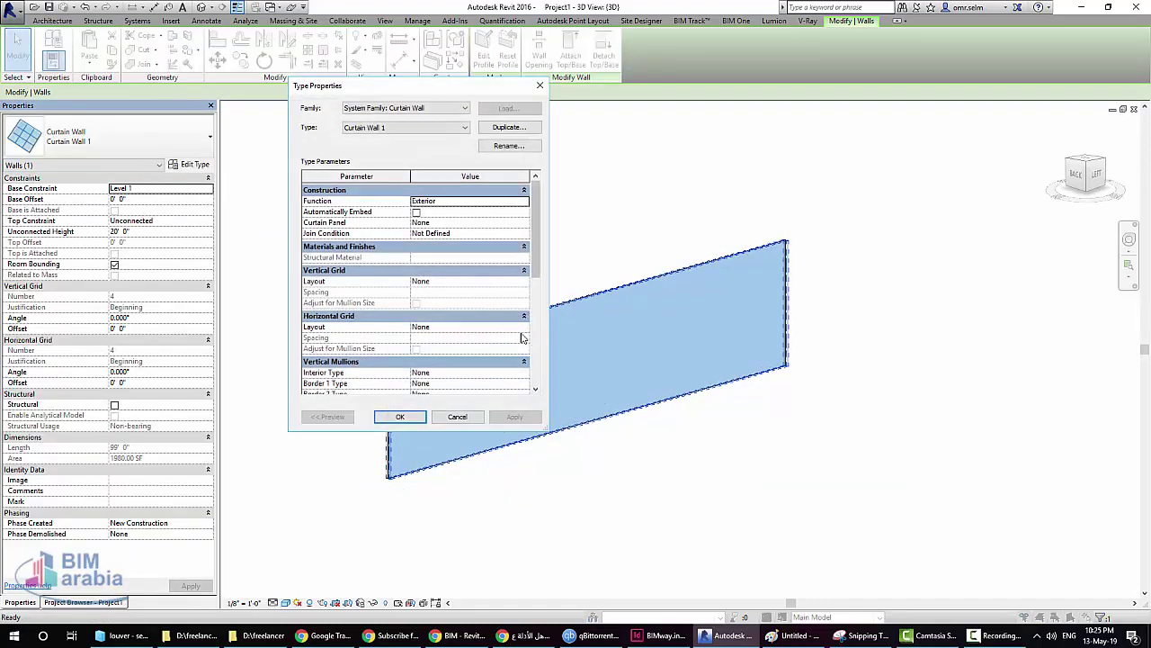
pyautogui.click(523, 328)
pyautogui.click(451, 355)
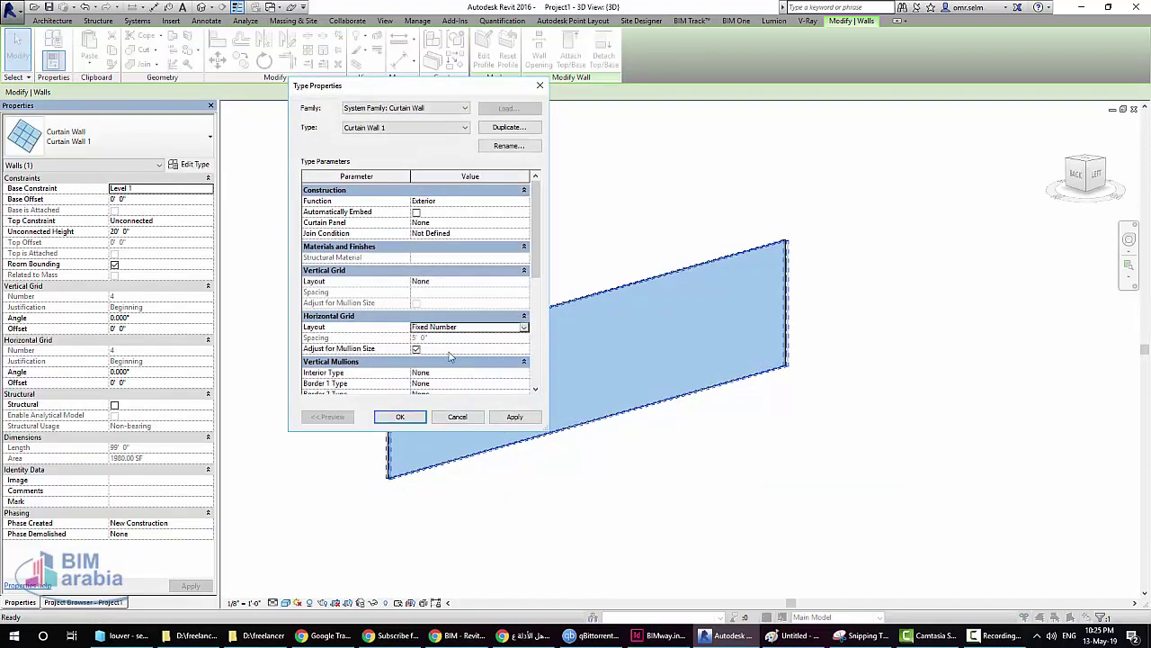
pyautogui.click(524, 328)
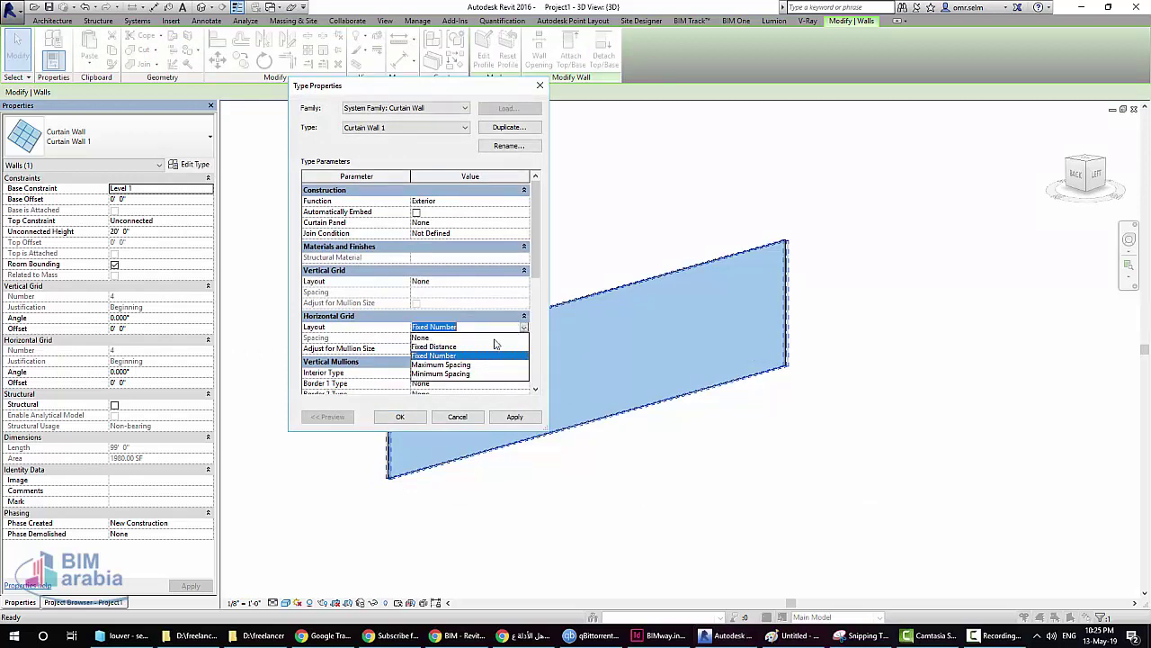
pyautogui.click(454, 348)
pyautogui.click(443, 341)
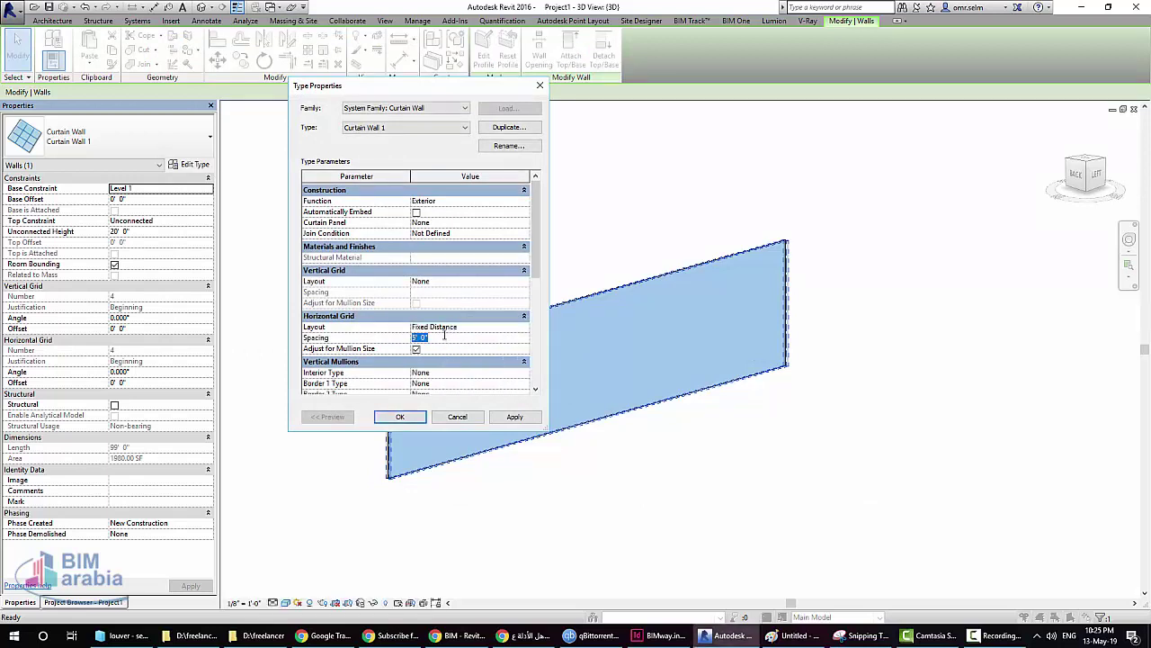
pyautogui.write('1')
pyautogui.click(469, 374)
# Make LOUVER the horizontal interior mullion type and apply the change
pyautogui.scroll(-3, 531, 341)
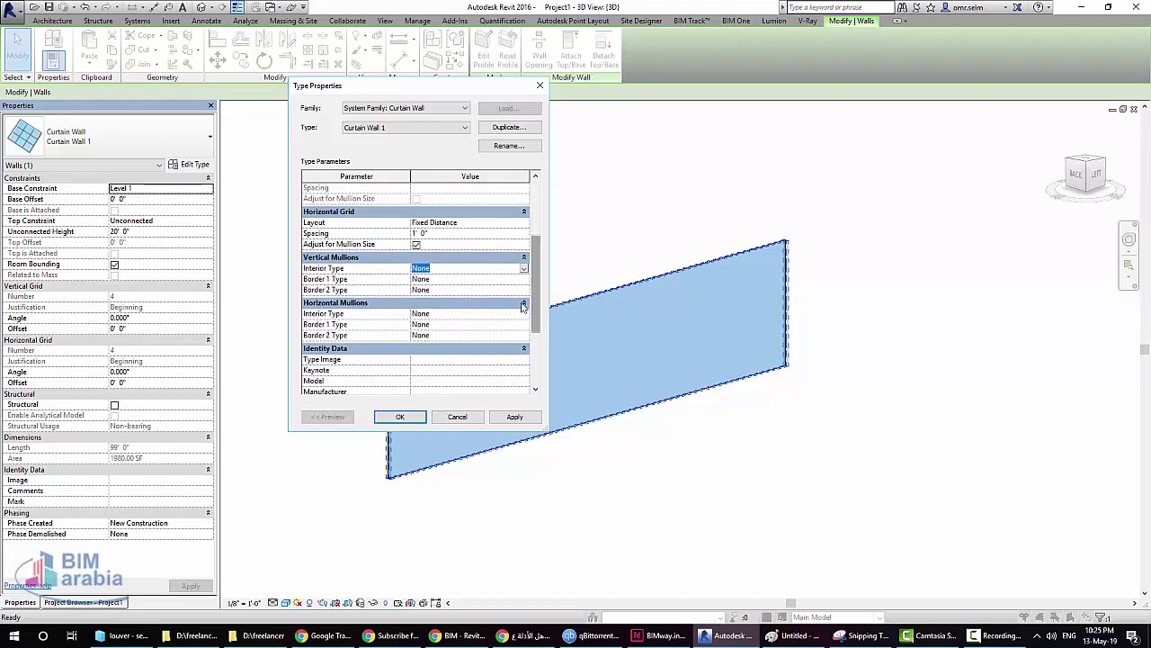
pyautogui.click(525, 313)
pyautogui.click(525, 313)
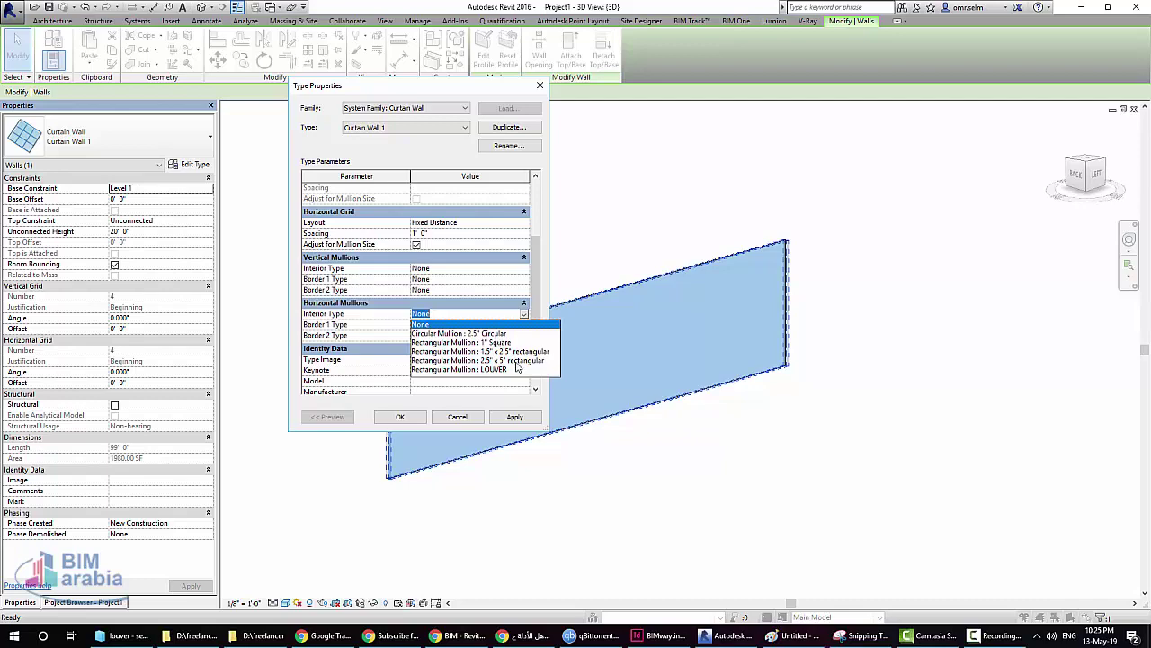
pyautogui.click(493, 368)
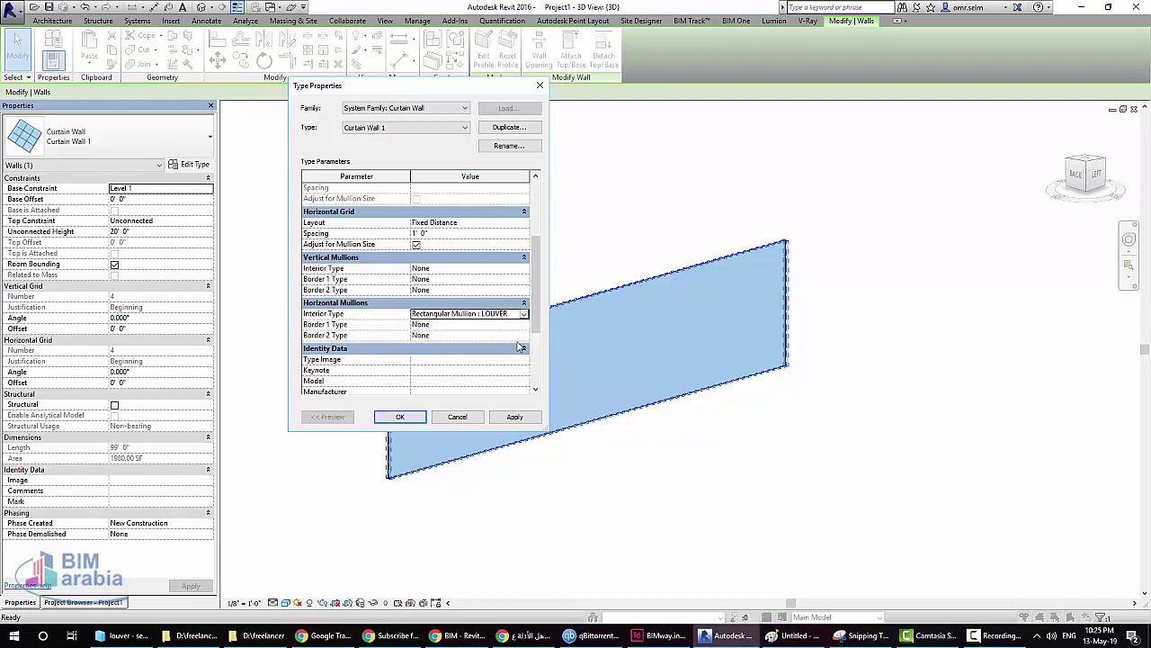
pyautogui.click(515, 416)
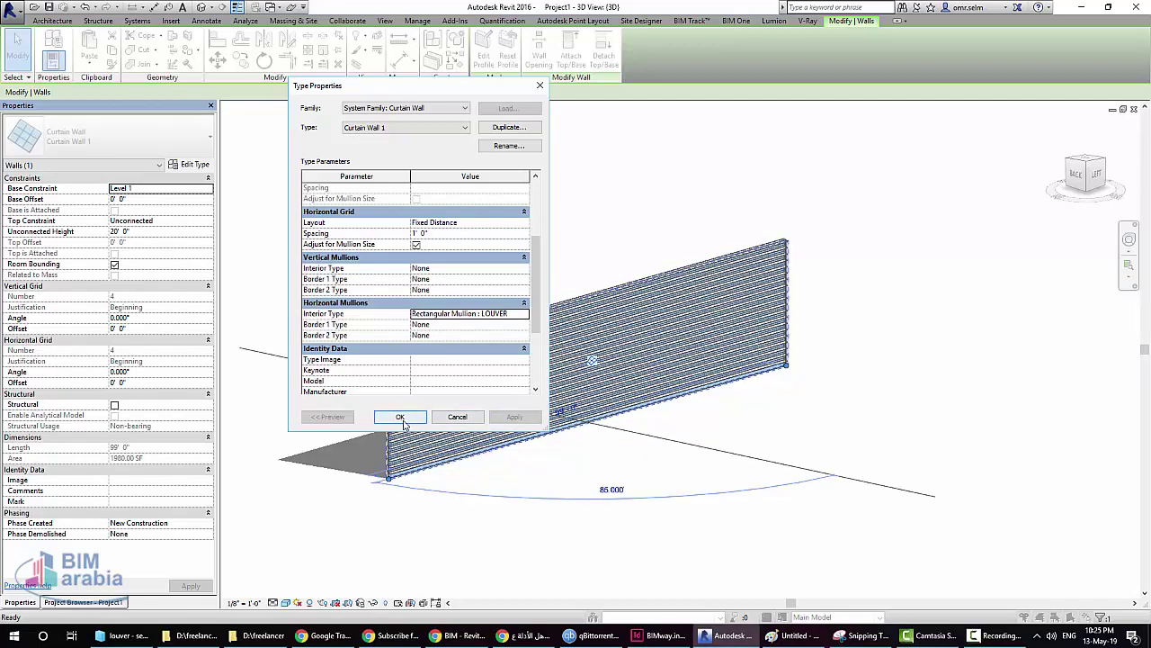
# Duplicate the type as Curtain Wall 2 with no horizontal grid and a Fixed Distance vertical grid
pyautogui.click(509, 127)
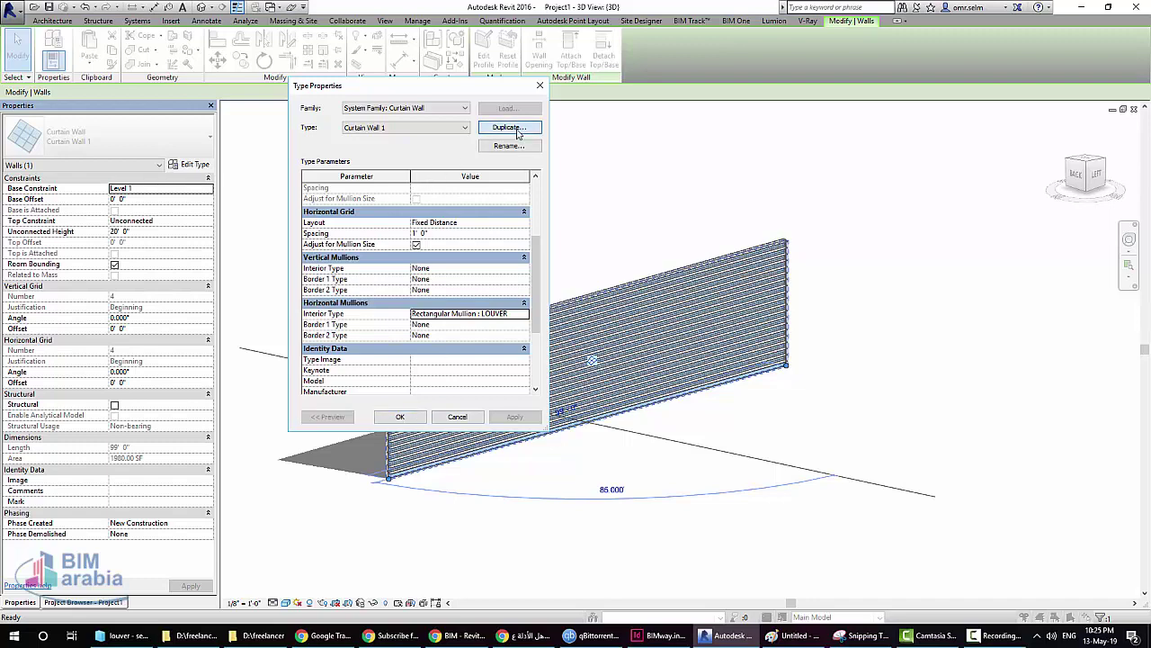
pyautogui.click(594, 281)
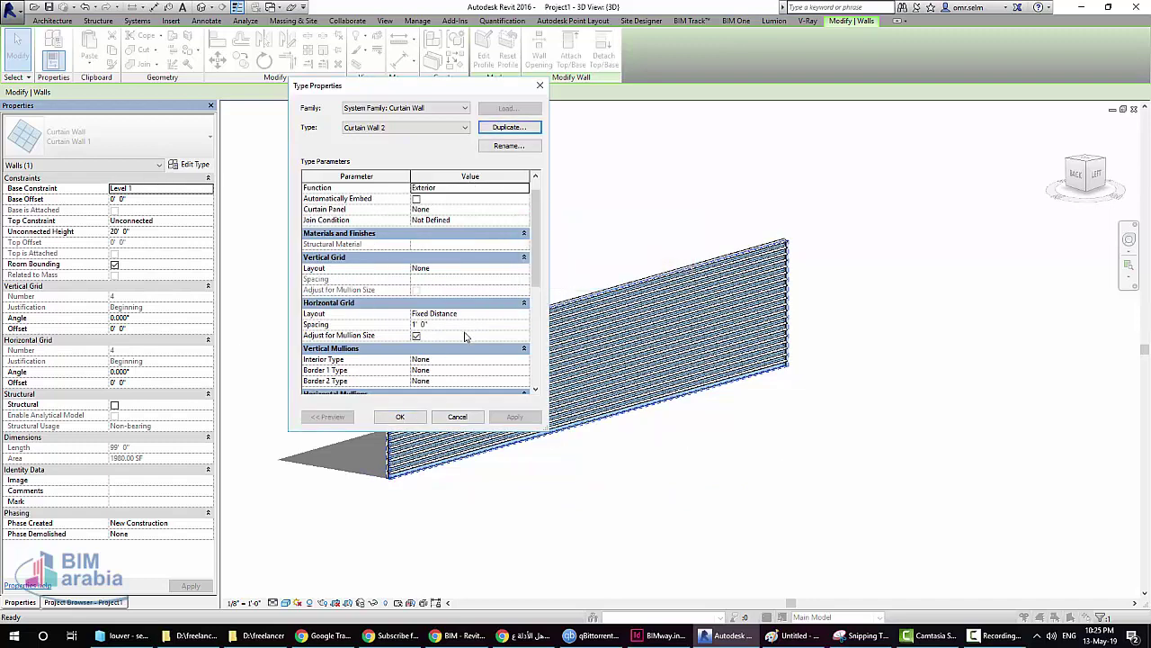
pyautogui.click(513, 315)
pyautogui.click(475, 324)
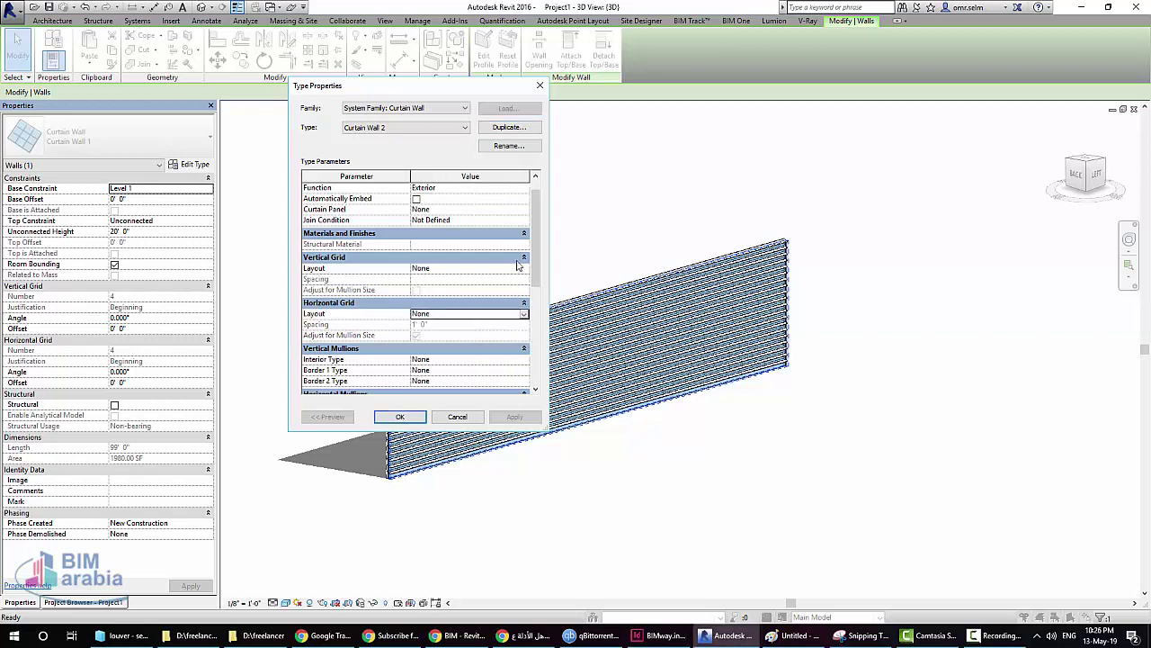
pyautogui.click(525, 268)
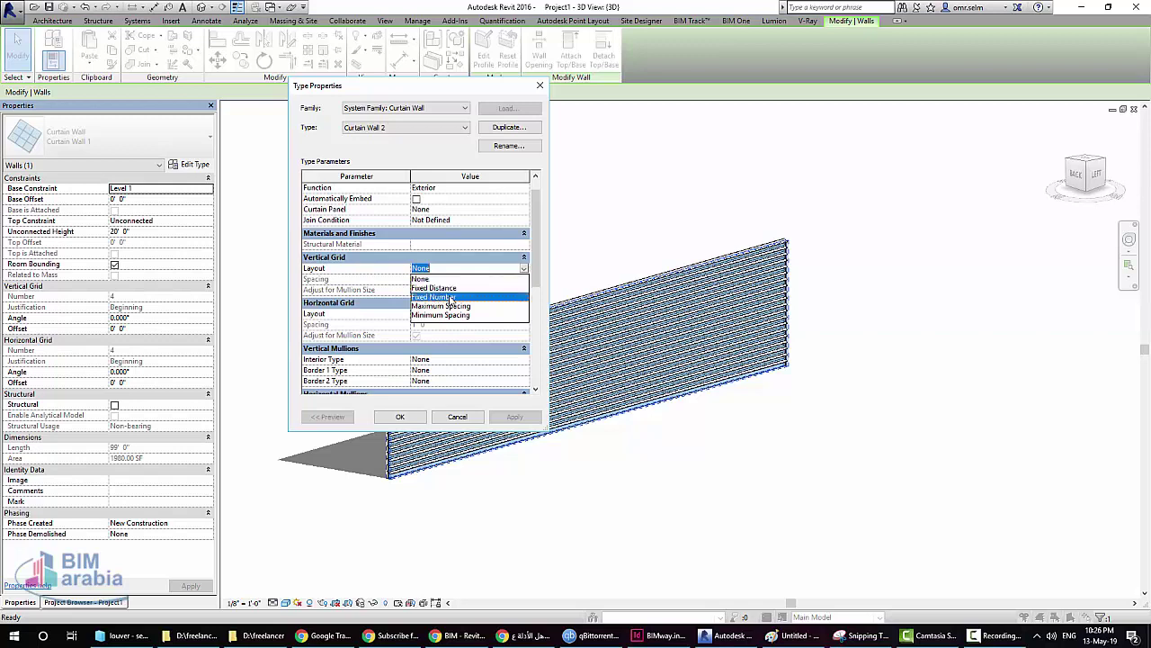
pyautogui.click(452, 298)
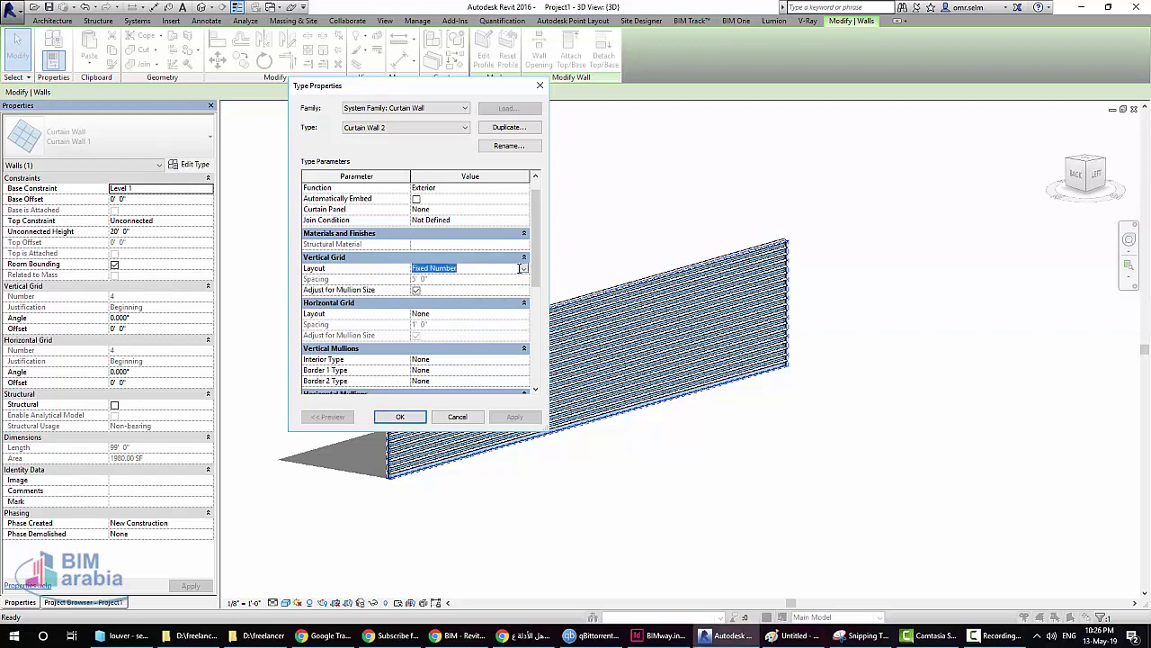
pyautogui.click(521, 268)
pyautogui.click(453, 289)
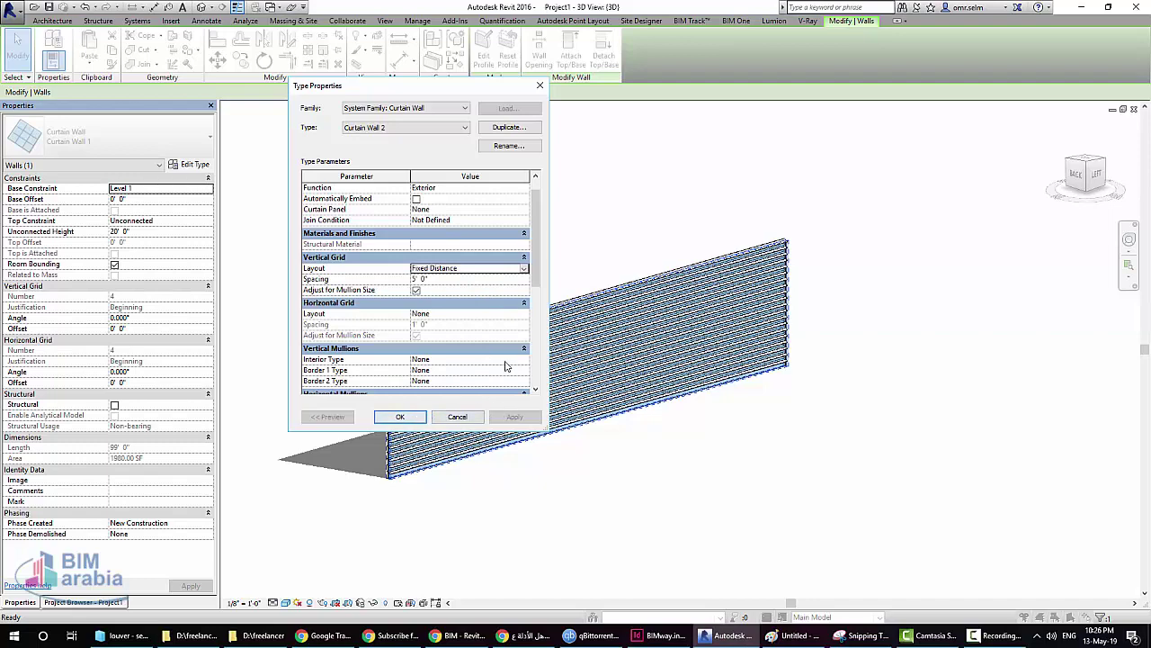
# Use 2.5" Circular vertical interior mullions, confirm, and dismiss the warning
pyautogui.click(535, 364)
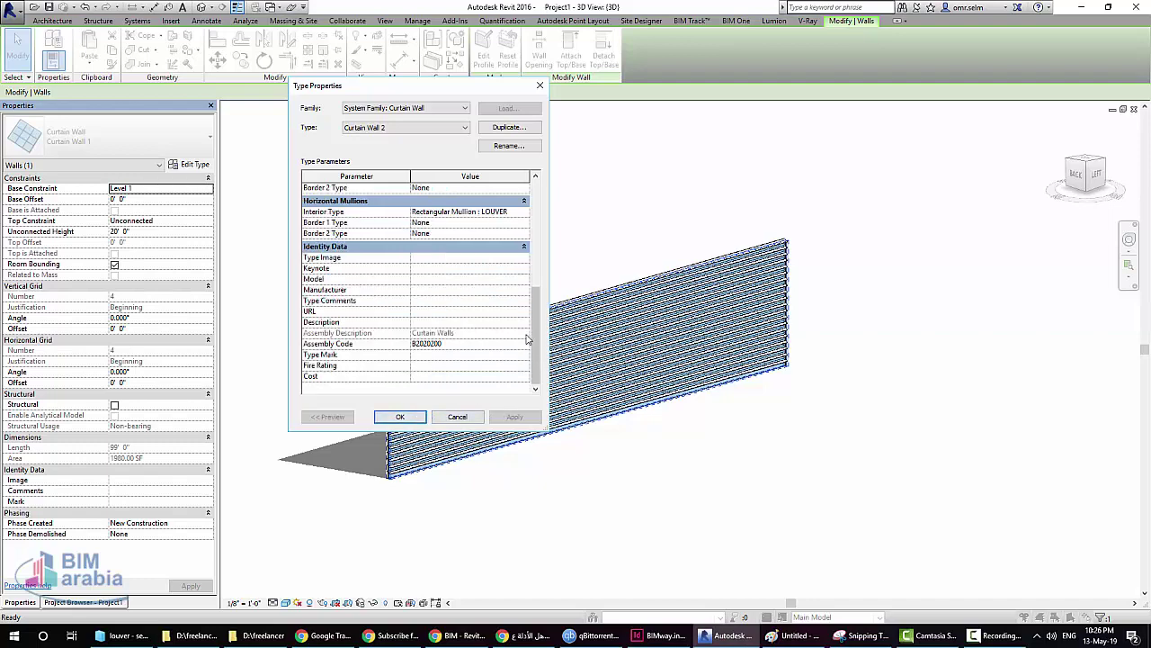
pyautogui.scroll(3, 532, 270)
pyautogui.click(524, 247)
pyautogui.click(496, 266)
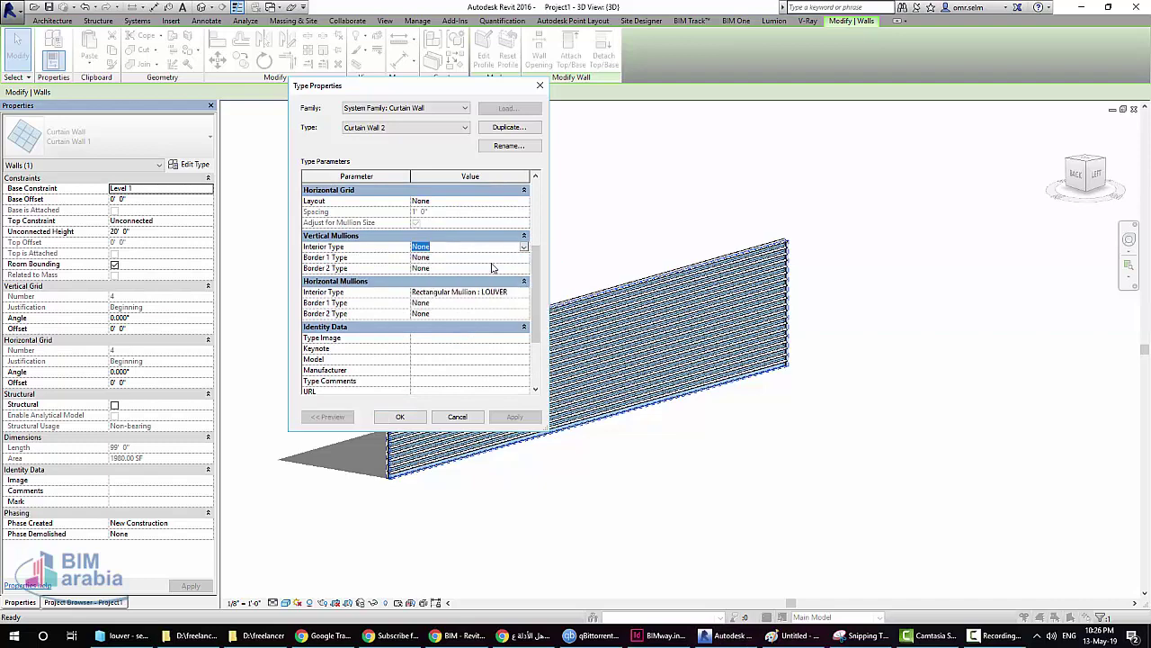
pyautogui.click(400, 416)
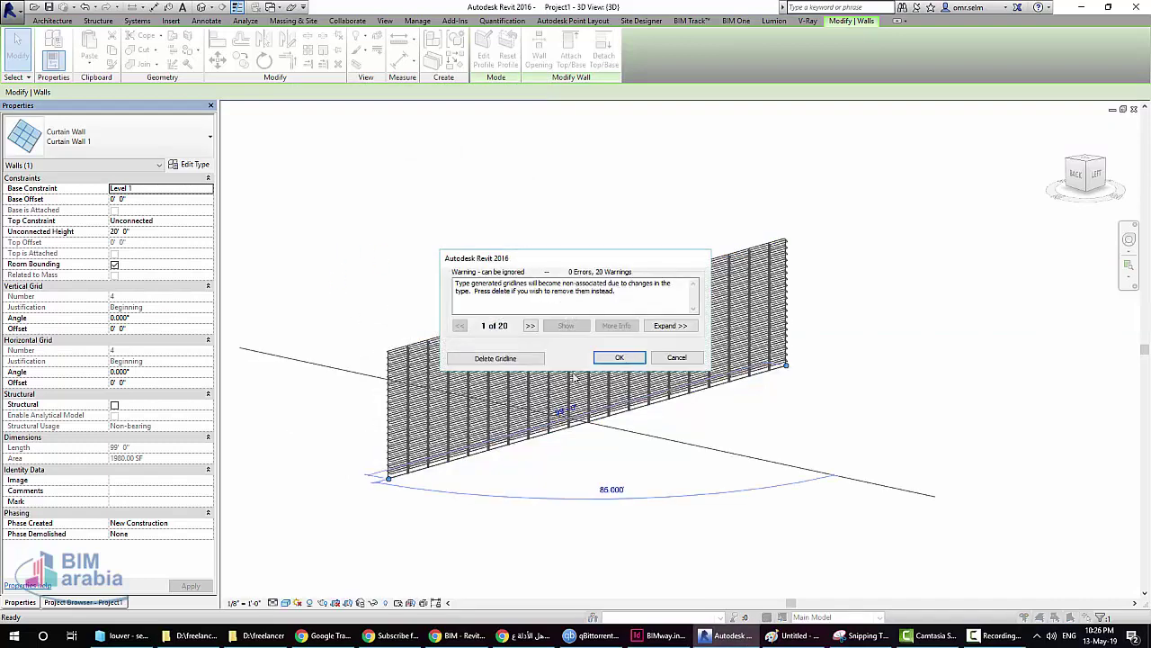
pyautogui.click(619, 357)
pyautogui.click(530, 473)
# Draw a Storefront wall about 119' long in front of the louvered wall
pyautogui.scroll(-2, 357, 345)
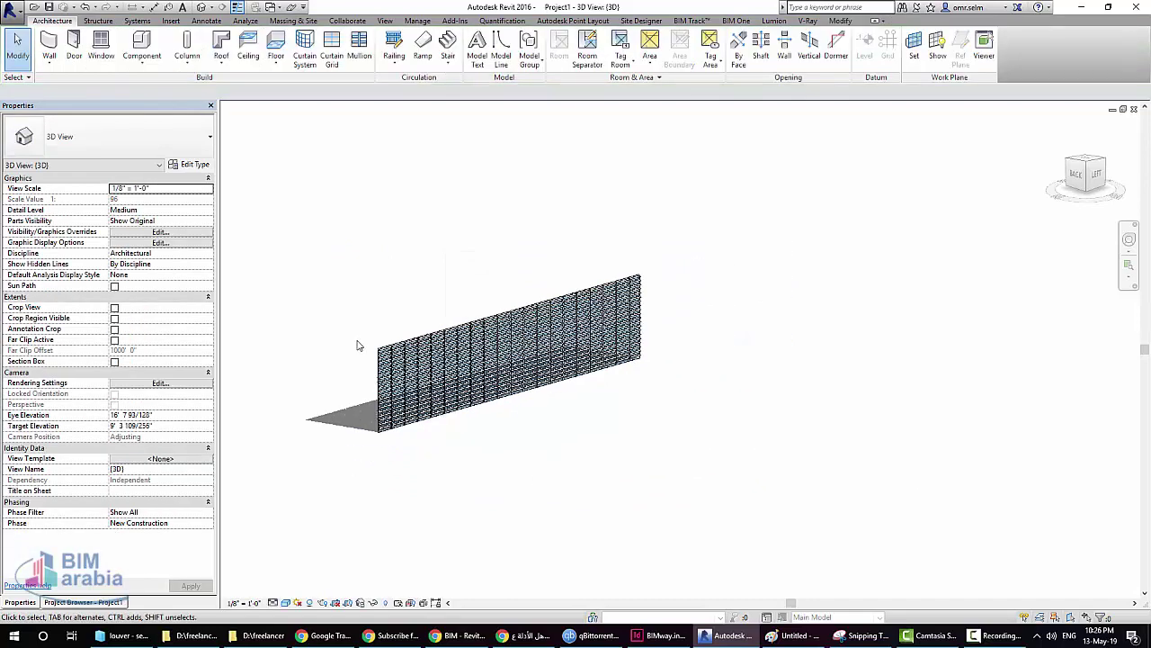
pyautogui.click(49, 61)
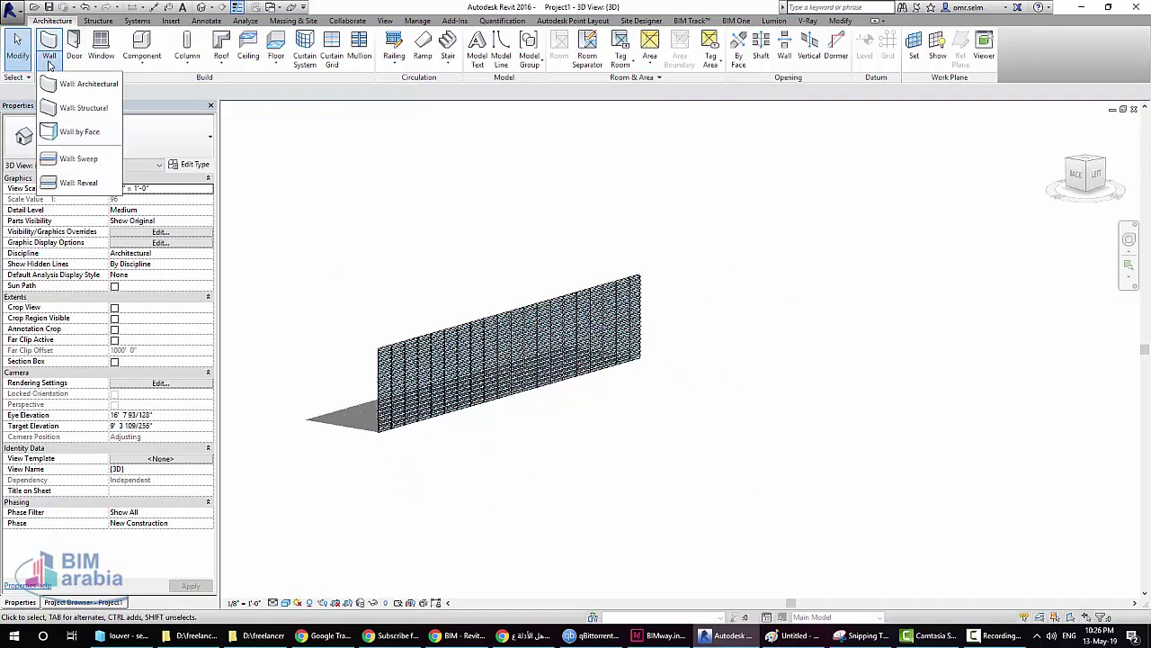
pyautogui.click(89, 83)
pyautogui.click(108, 136)
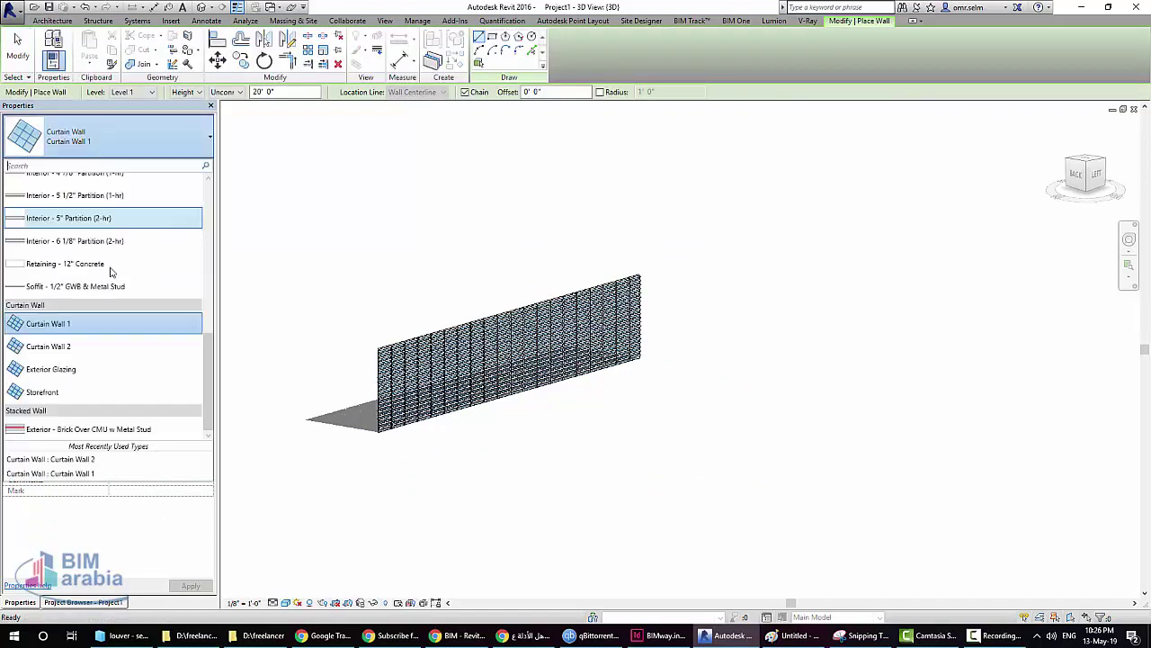
pyautogui.click(88, 391)
pyautogui.click(531, 486)
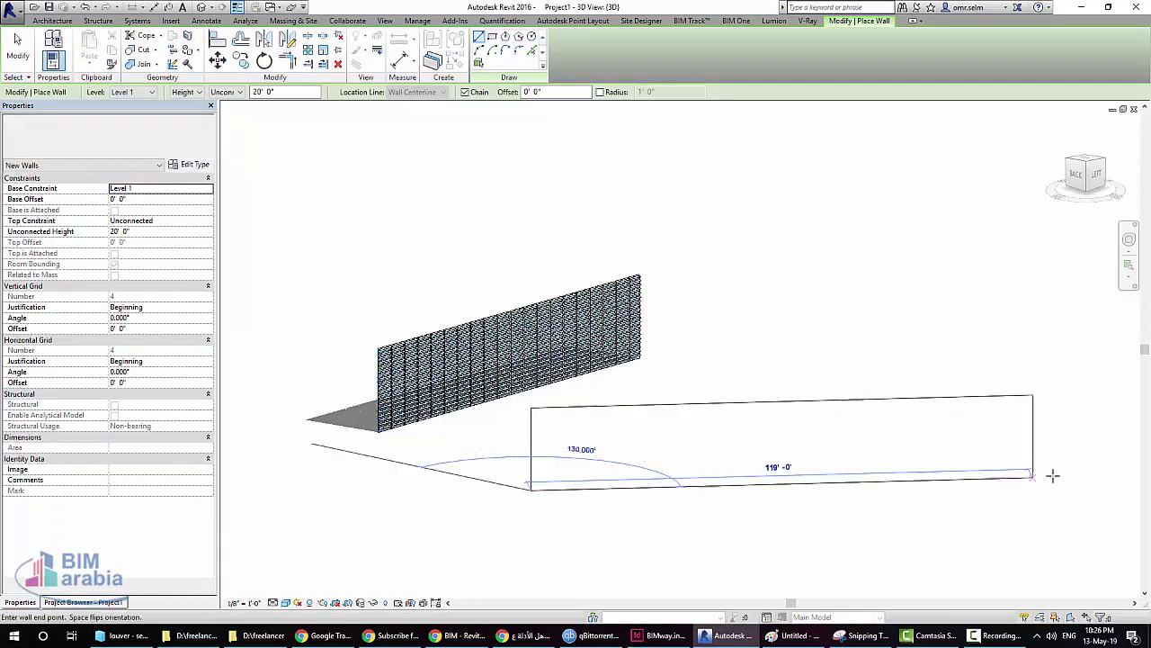
pyautogui.click(1069, 474)
pyautogui.press('Escape')
pyautogui.press('Escape')
pyautogui.scroll(3, 719, 500)
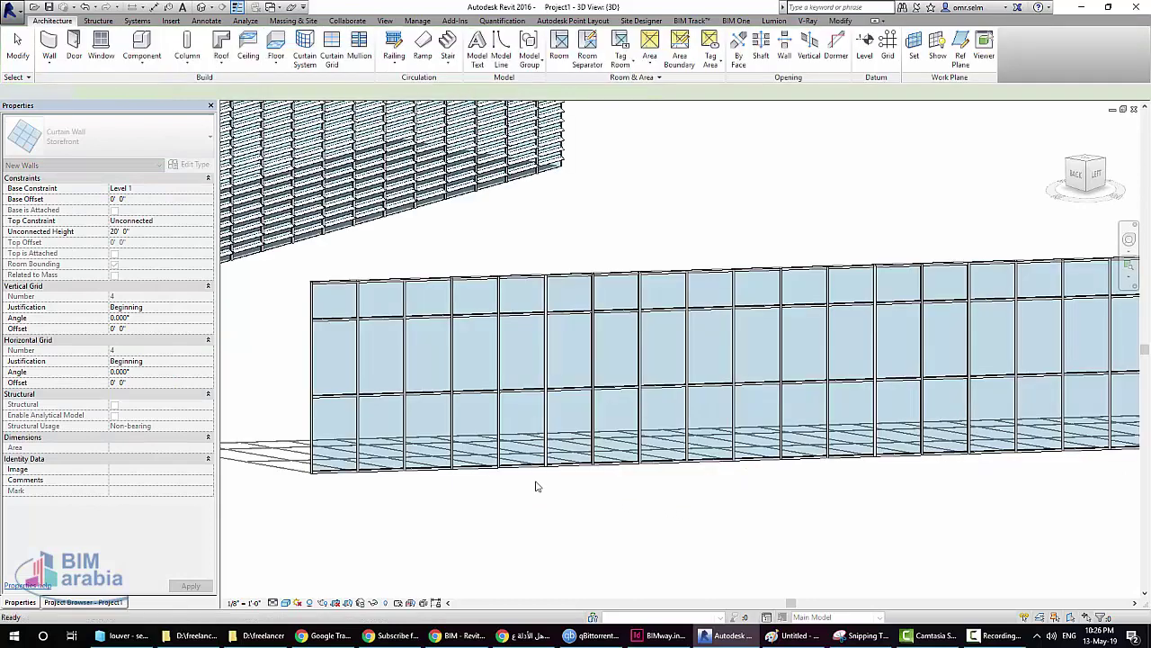
pyautogui.scroll(2, 535, 483)
pyautogui.keyDown('shift'); pyautogui.moveTo(447, 432); pyautogui.dragTo(488, 416, button='middle'); pyautogui.keyUp('shift')
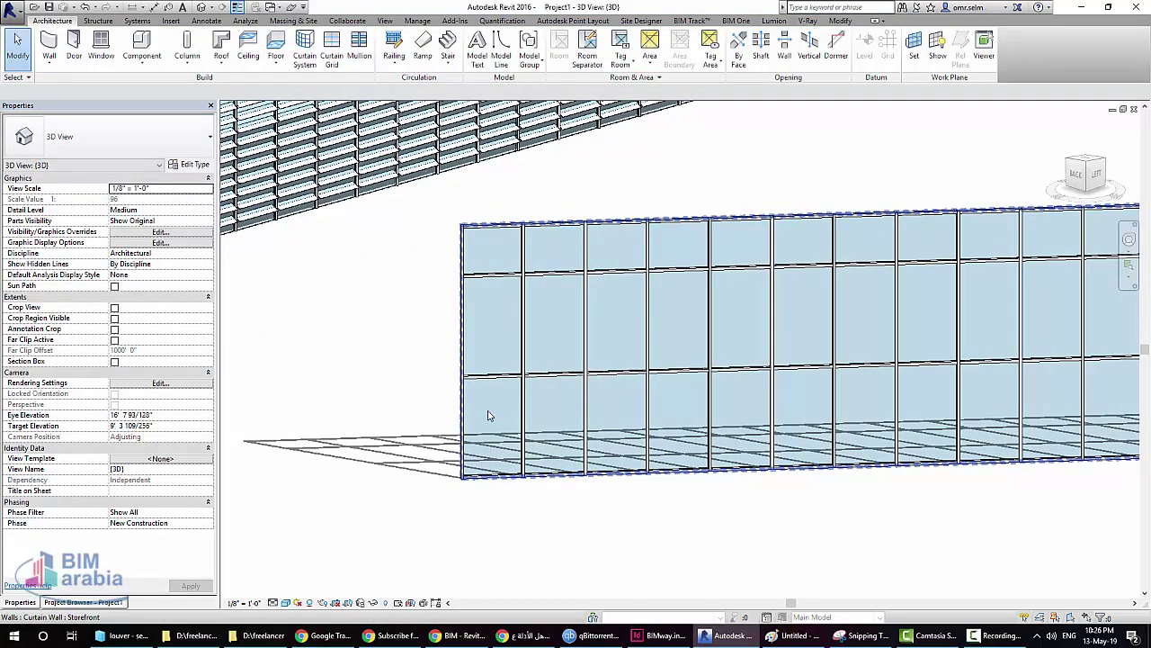
# Swap the lower-left Storefront glazed panel for Curtain Wall 1 louvers
pyautogui.press('Tab')
pyautogui.click(488, 416)
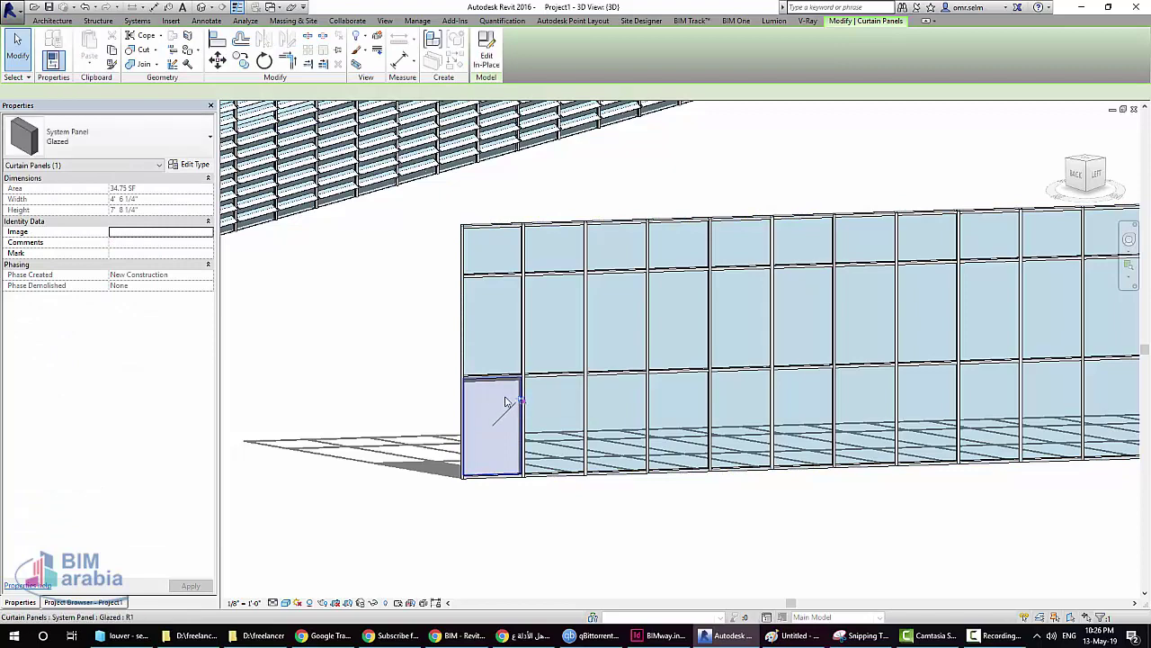
pyautogui.click(115, 137)
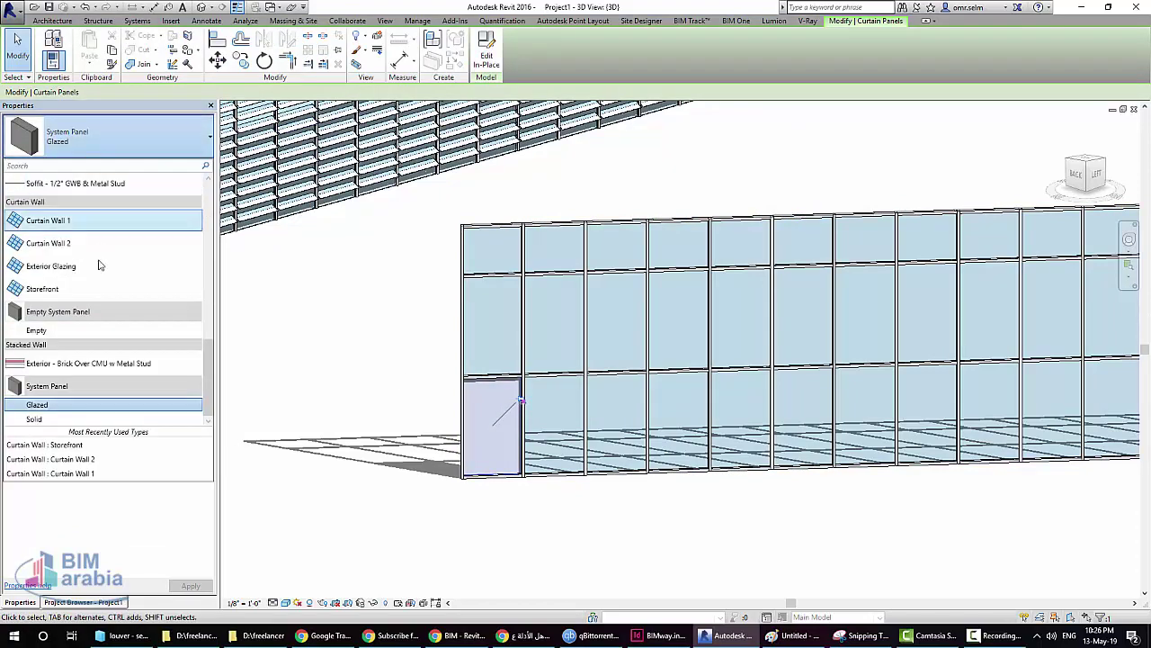
pyautogui.click(50, 220)
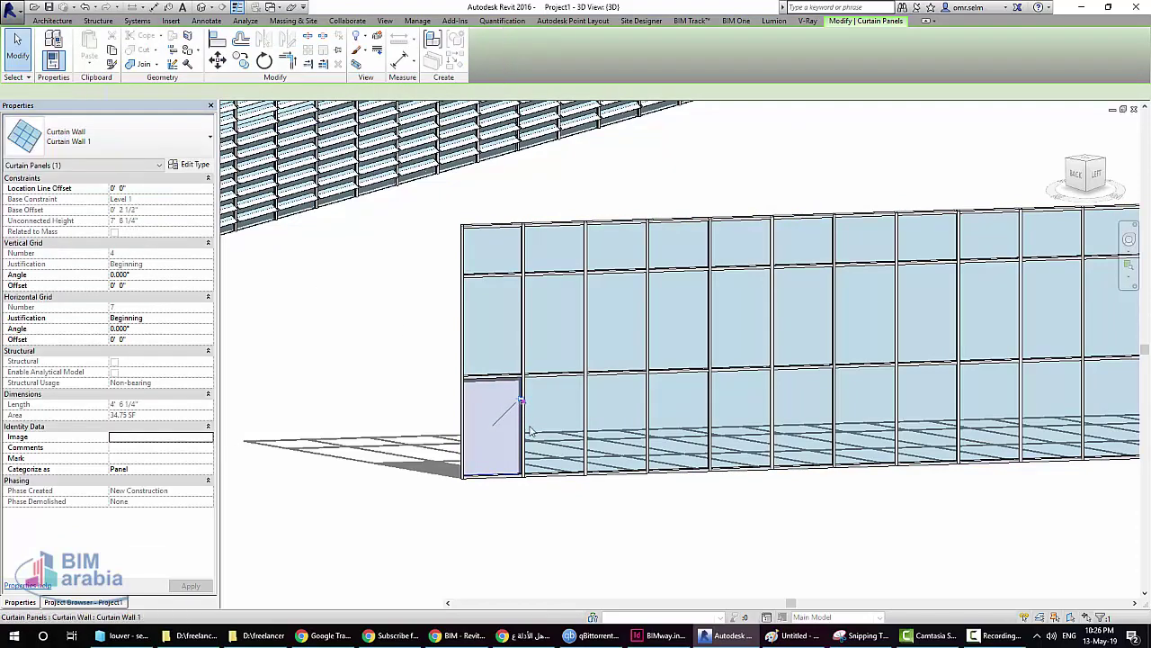
pyautogui.click(336, 232)
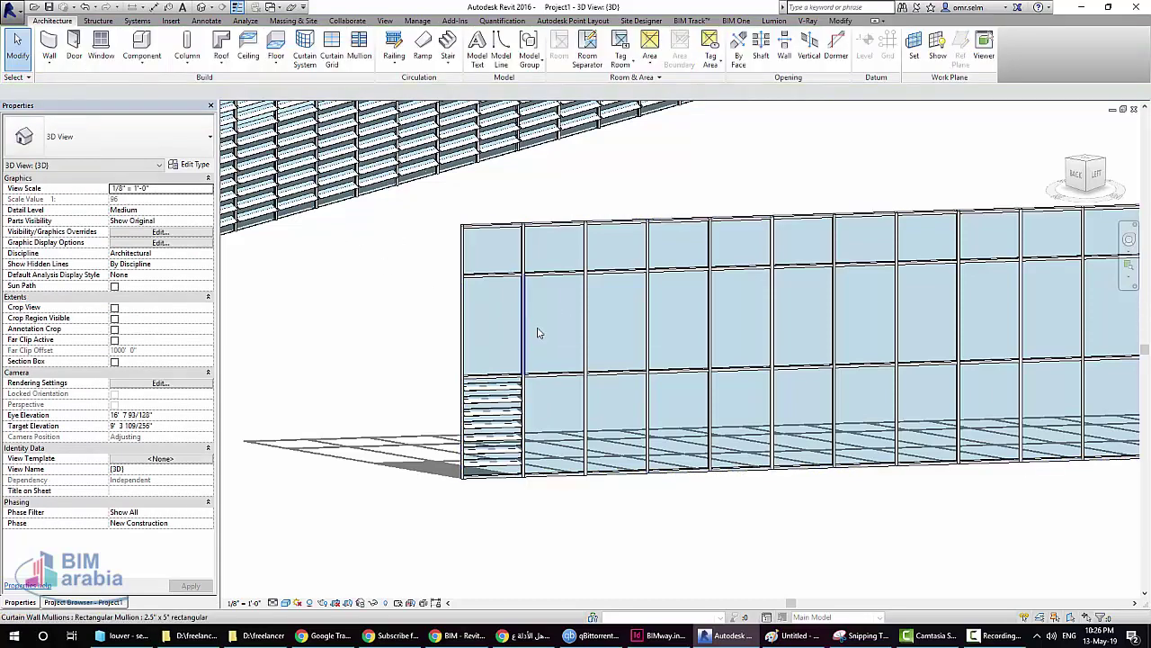
# Change the glazed panel above-right of the louvers to Curtain Wall 2
pyautogui.click(552, 333)
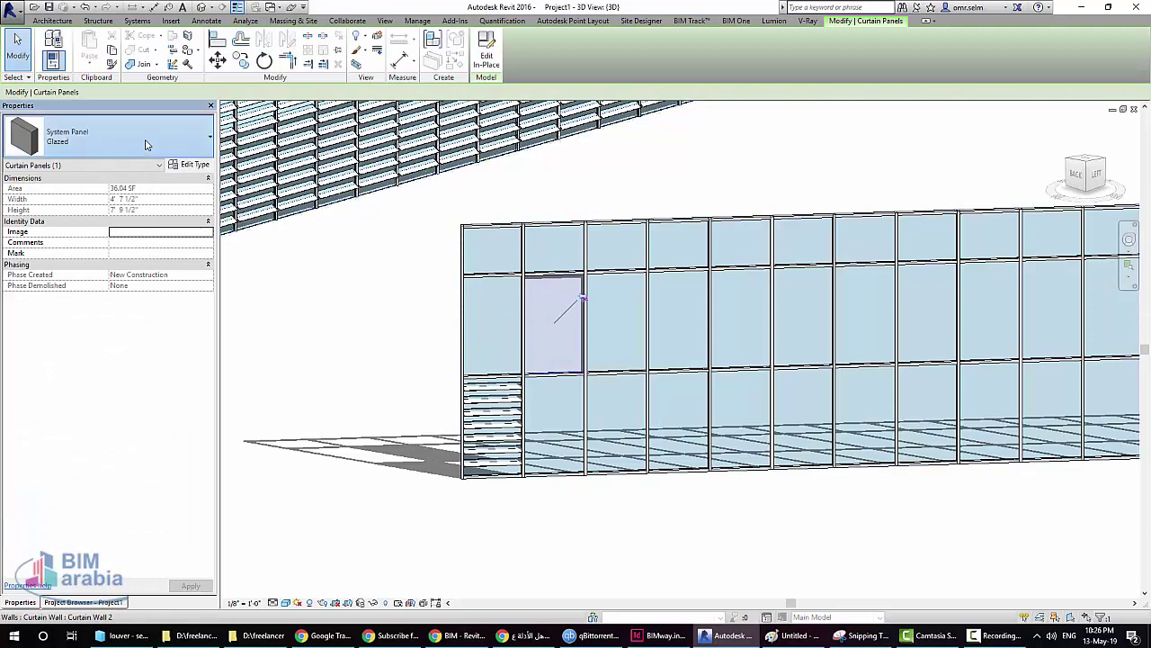
pyautogui.click(116, 139)
pyautogui.click(90, 249)
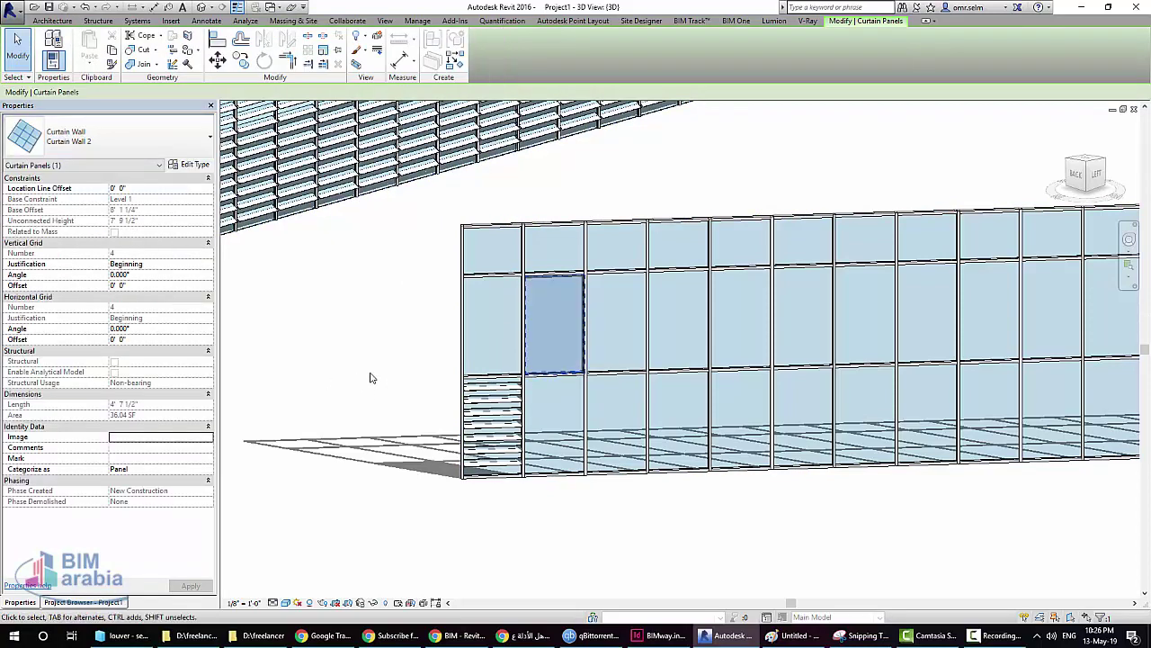
# Change Curtain Wall 2's vertical grid spacing from 5' 0" to 1' 0" for closely spaced fins
pyautogui.click(193, 165)
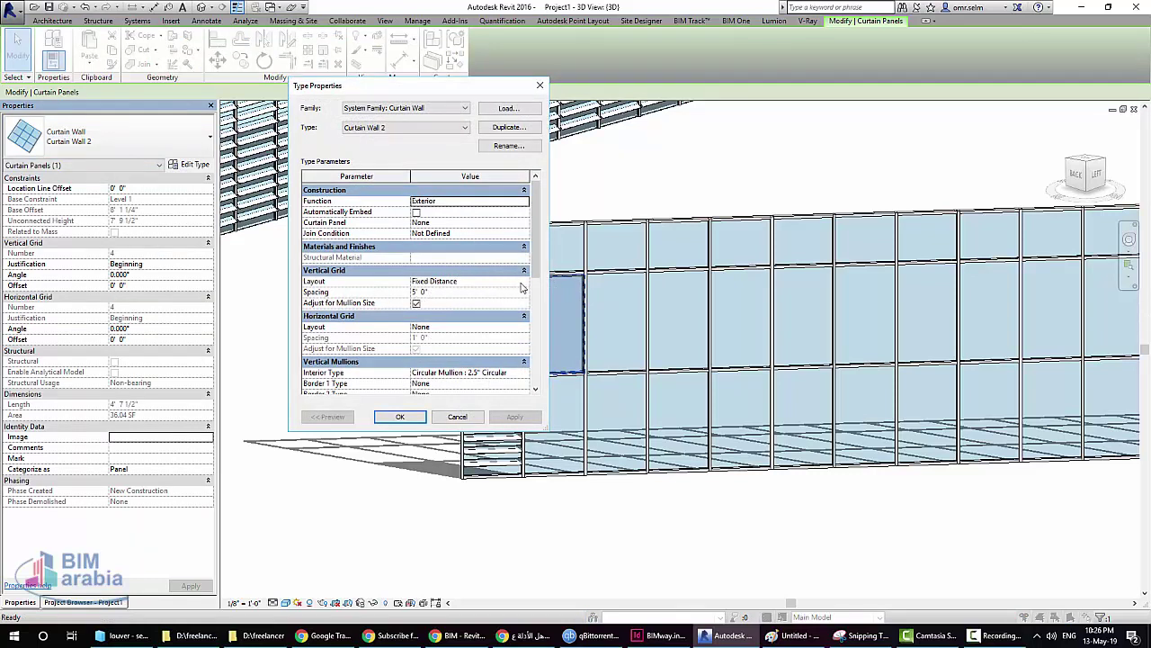
pyautogui.moveTo(536, 276); pyautogui.dragTo(535, 302)
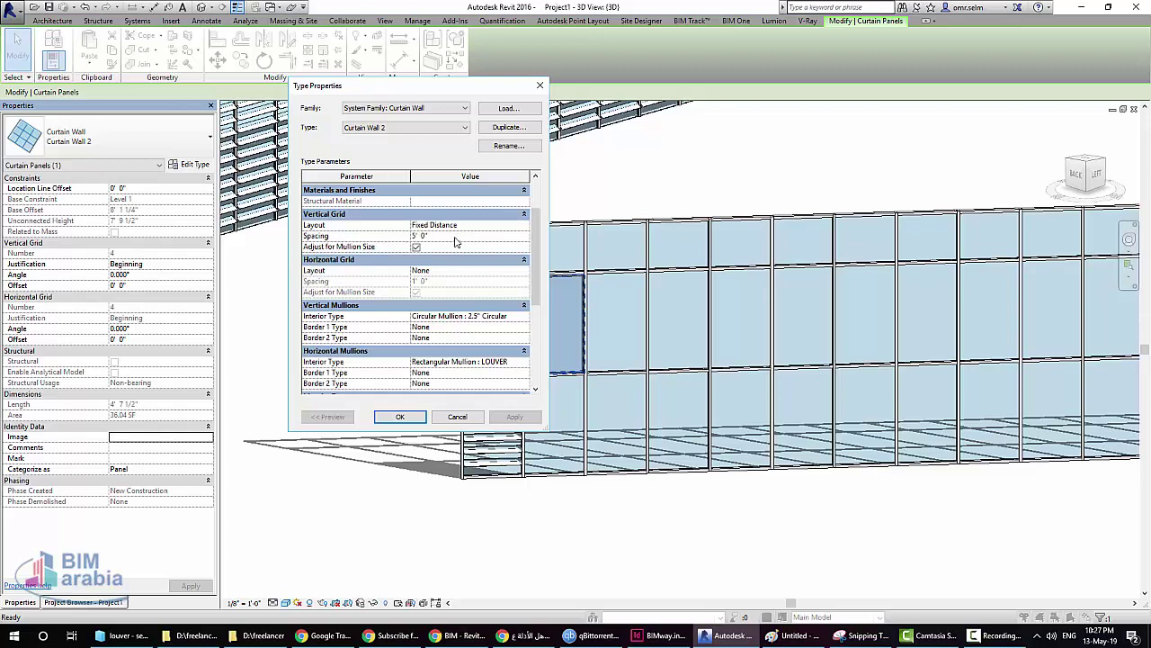
pyautogui.click(456, 239)
pyautogui.click(406, 417)
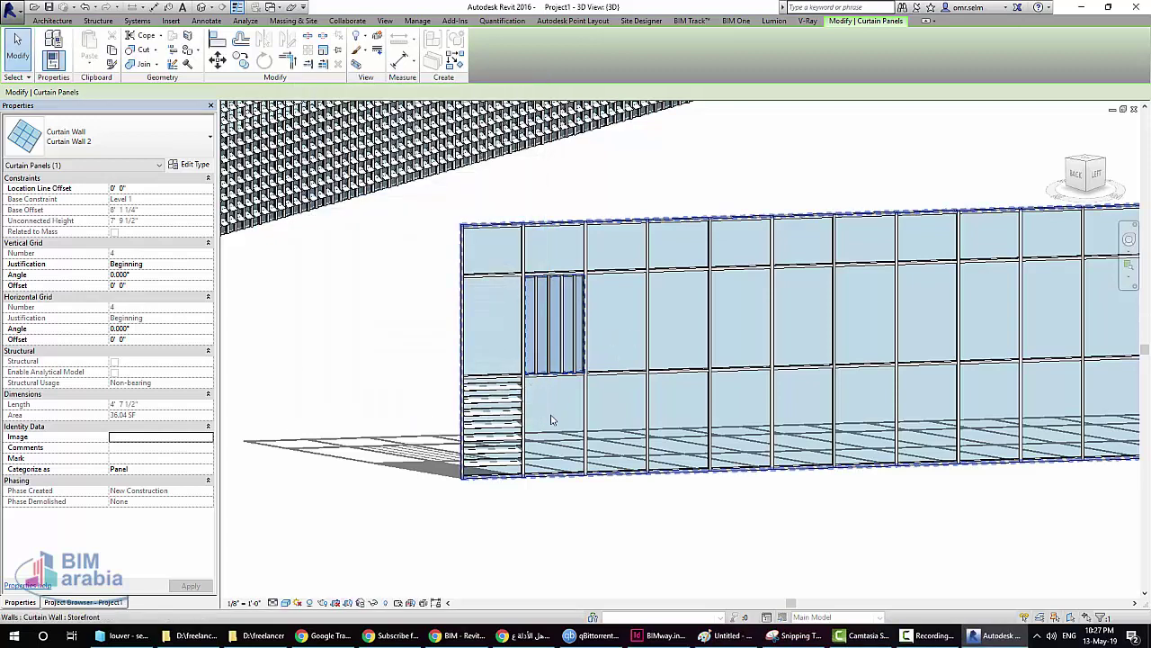
pyautogui.click(531, 532)
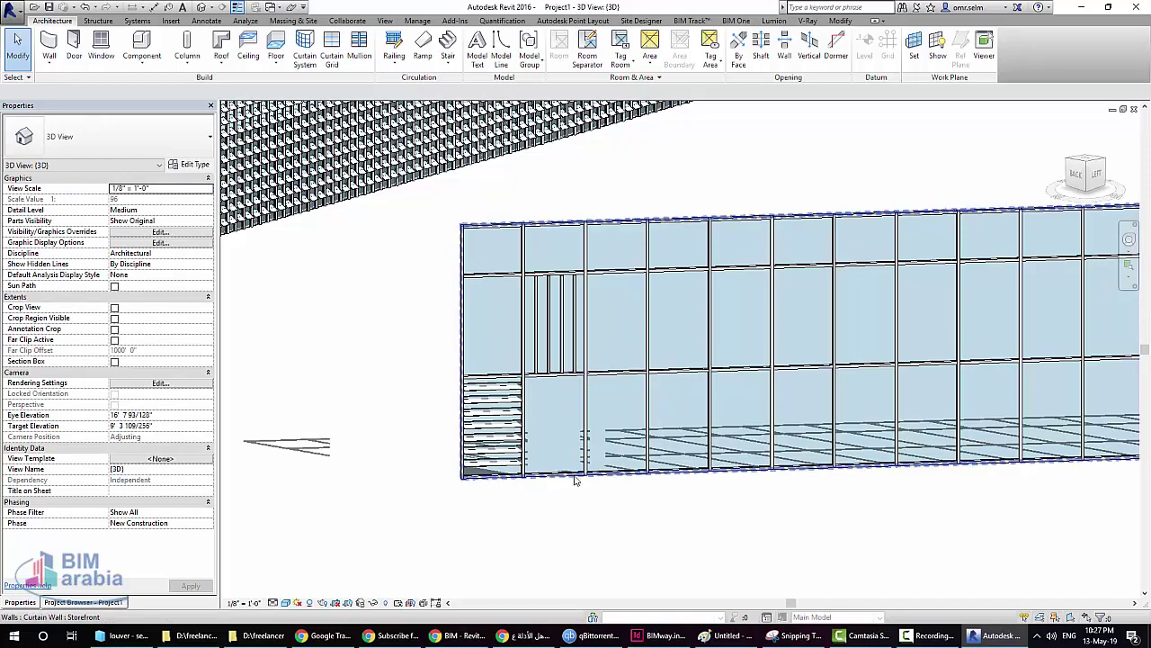
# Swap the middle-row glazed panel beside the vertical fins for Curtain Wall 1 louvers
pyautogui.keyDown('shift'); pyautogui.moveTo(629, 511); pyautogui.dragTo(670, 369, button='middle'); pyautogui.keyUp('shift')
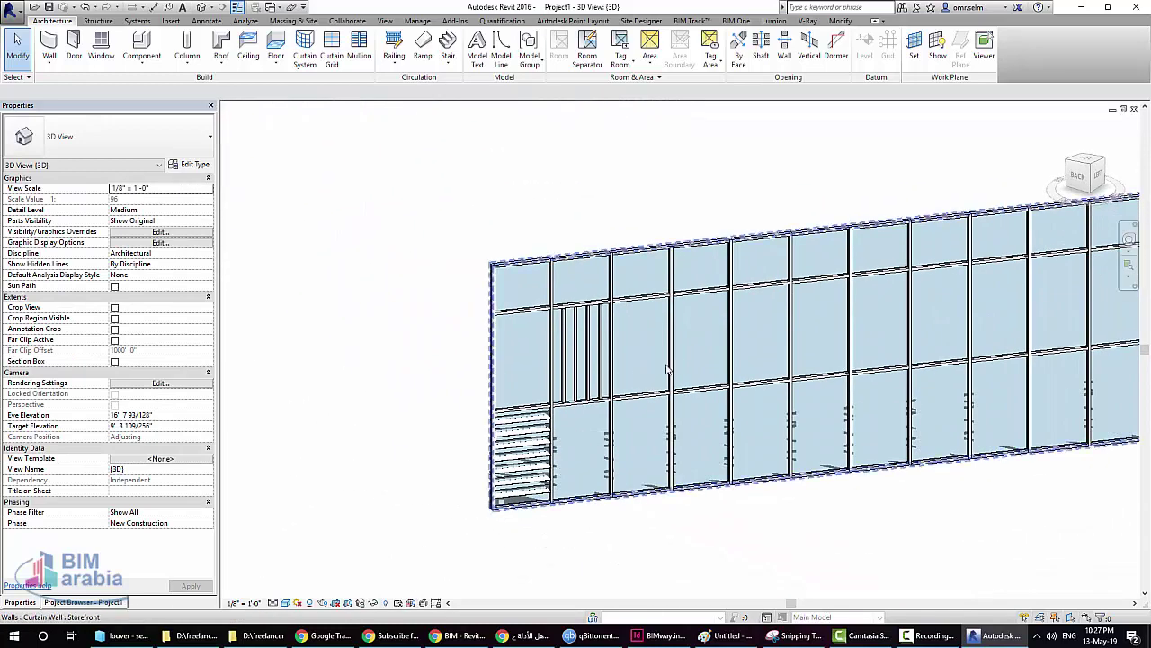
pyautogui.click(695, 358)
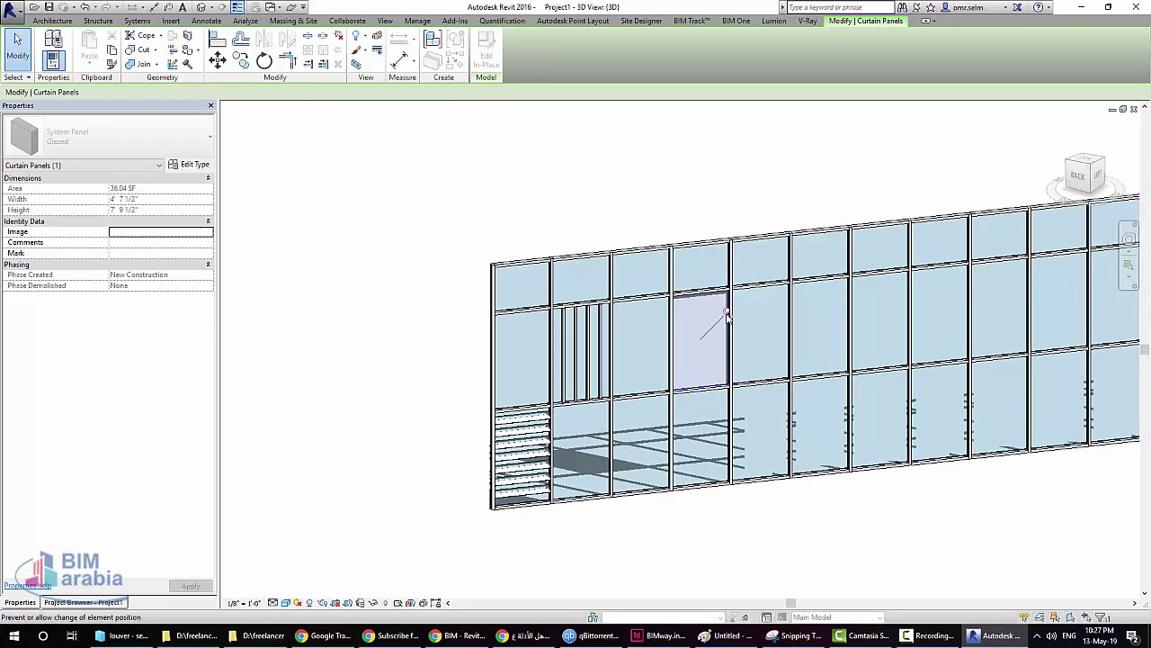
pyautogui.click(135, 137)
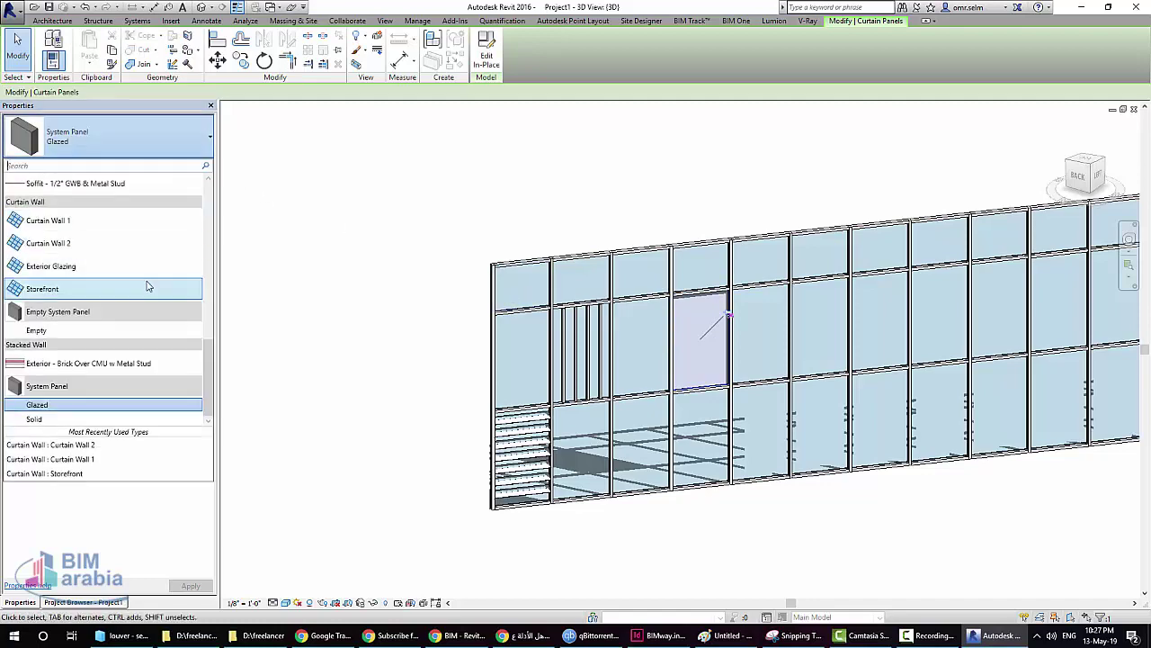
pyautogui.click(90, 221)
pyautogui.click(442, 206)
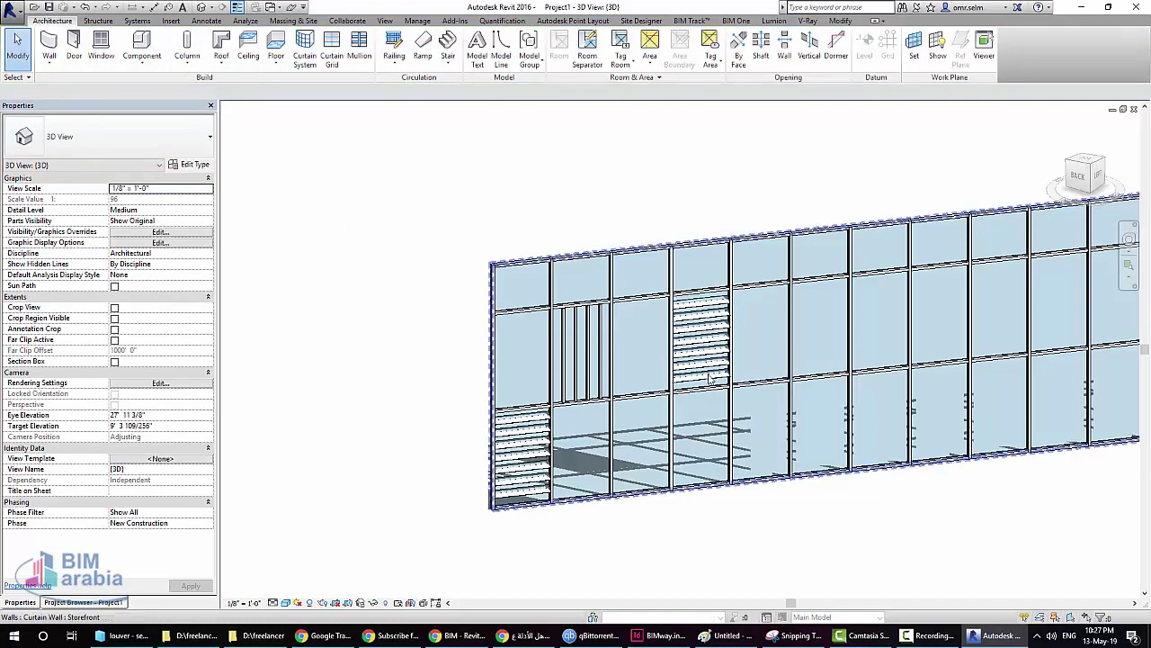
pyautogui.moveTo(663, 406)
pyautogui.keyDown('shift'); pyautogui.mouseDown(button='middle')
pyautogui.moveTo(642, 441)
pyautogui.moveTo(547, 326)
pyautogui.mouseUp(button='middle'); pyautogui.keyUp('shift')
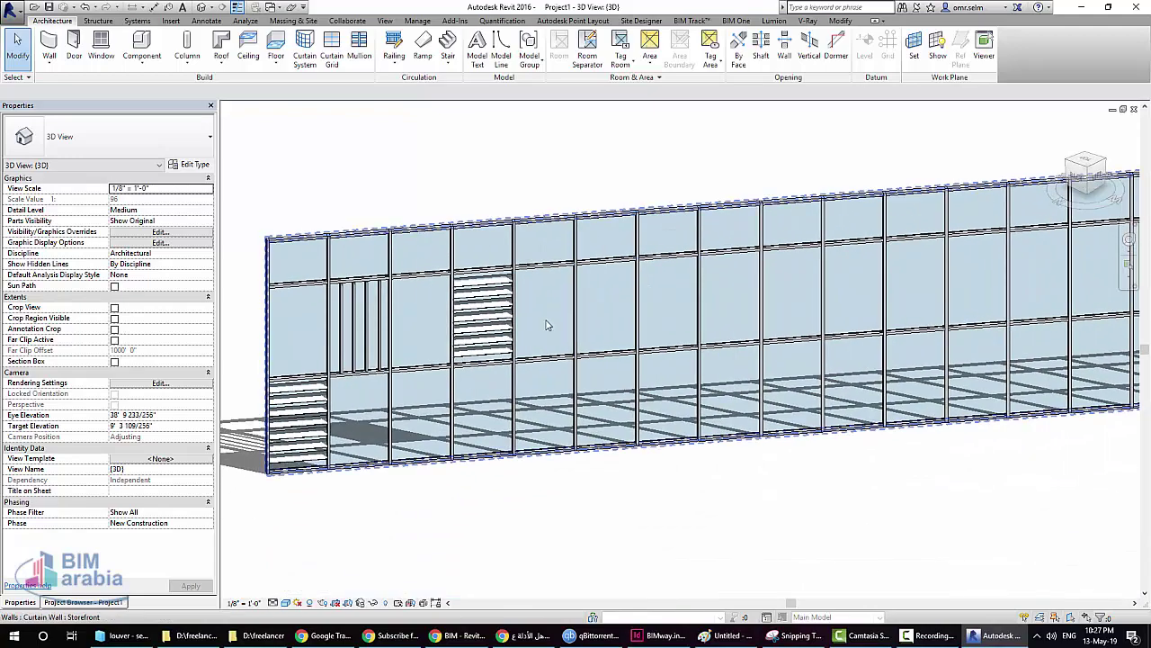